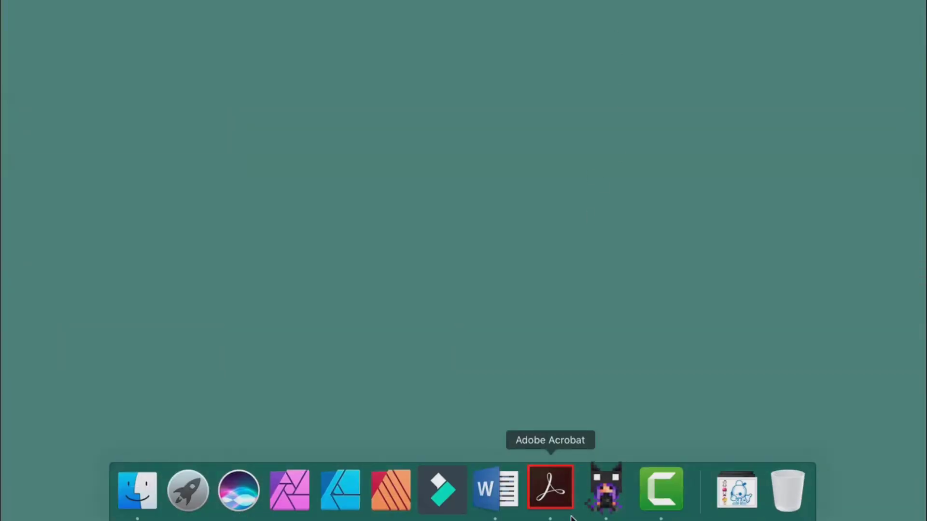
Step: Switch to MagicaVoxel and rotate the view around the light blue cube to inspect its faces
click(604, 489)
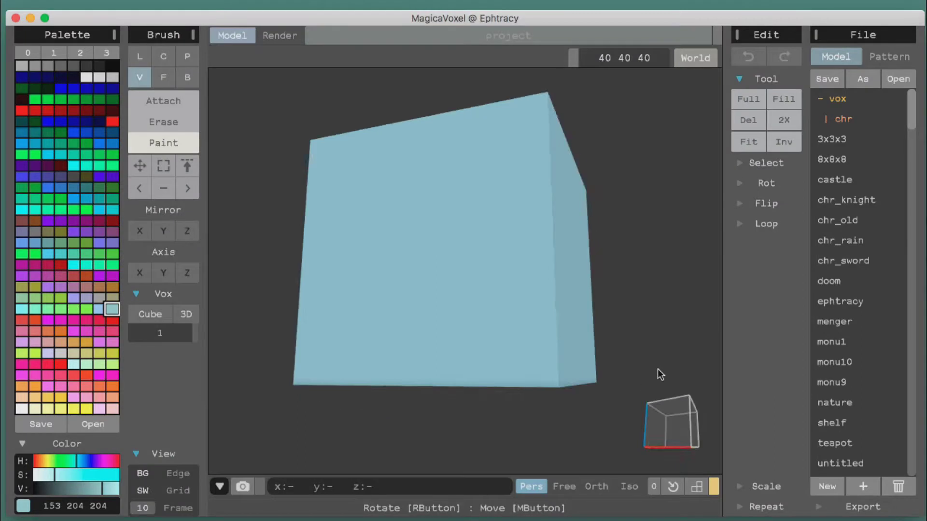
right_drag(660, 375, 668, 440)
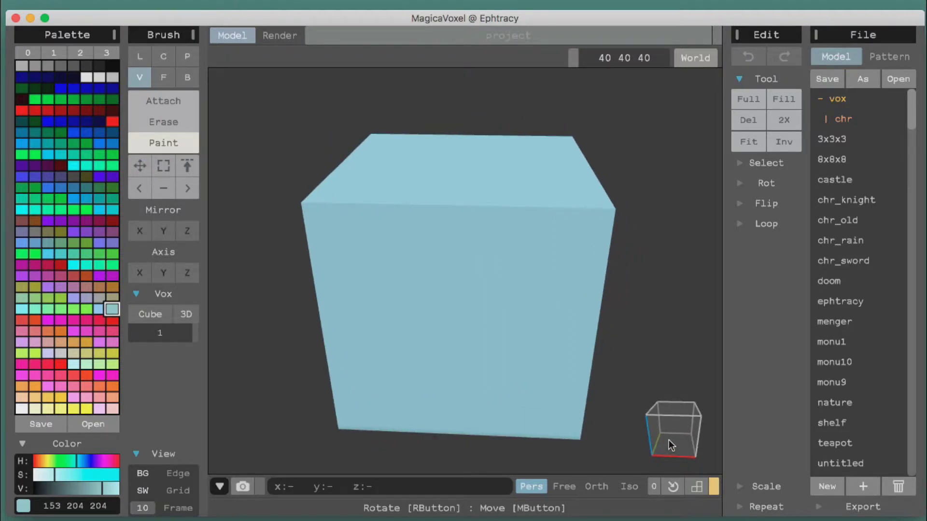
right_drag(671, 445, 671, 439)
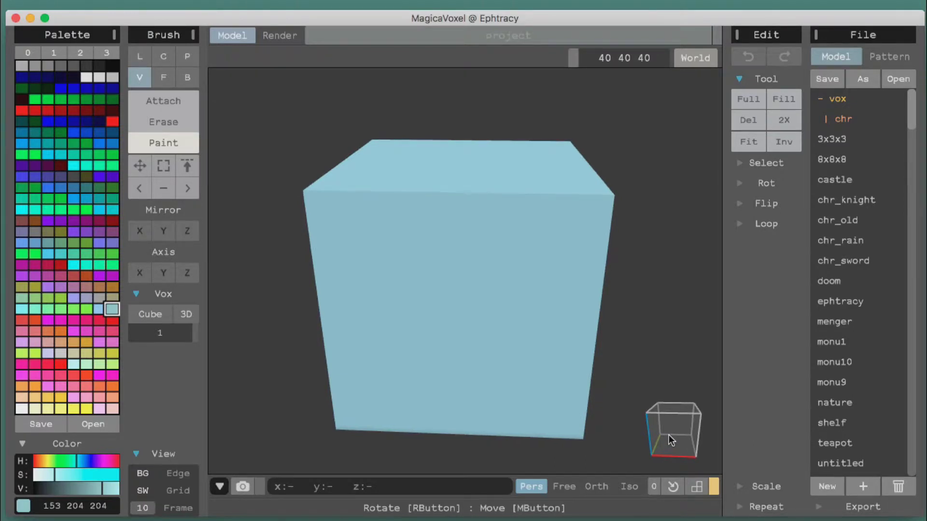
right_drag(669, 439, 668, 431)
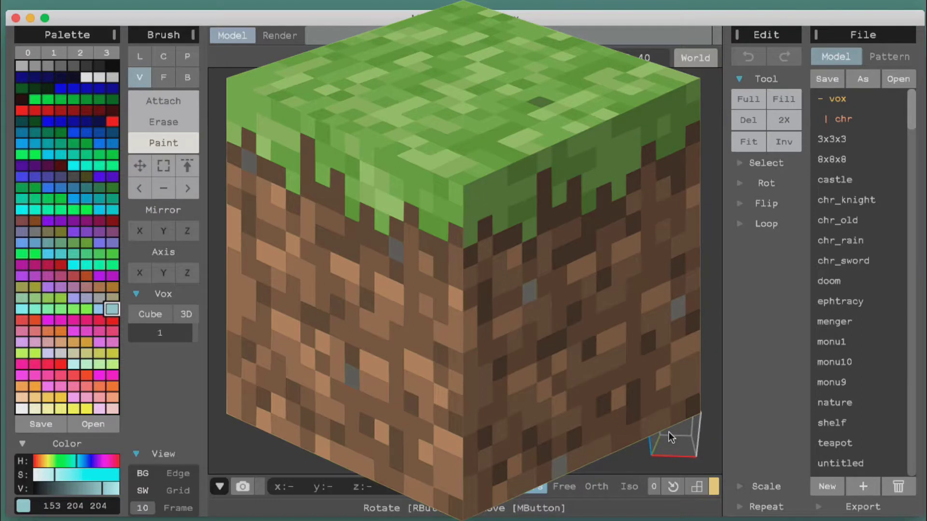
right_drag(668, 431, 624, 378)
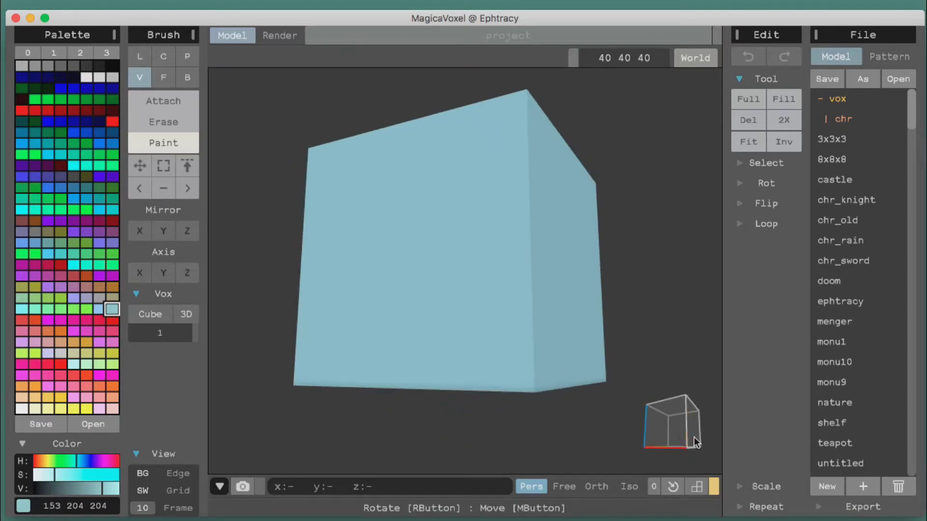
mouse_move(689, 436)
right_down()
mouse_move(616, 433)
mouse_move(670, 388)
mouse_move(690, 454)
mouse_move(616, 455)
mouse_move(655, 425)
mouse_move(679, 485)
mouse_move(664, 448)
mouse_move(698, 464)
mouse_move(675, 448)
mouse_move(675, 439)
mouse_move(682, 455)
mouse_move(676, 436)
right_up()
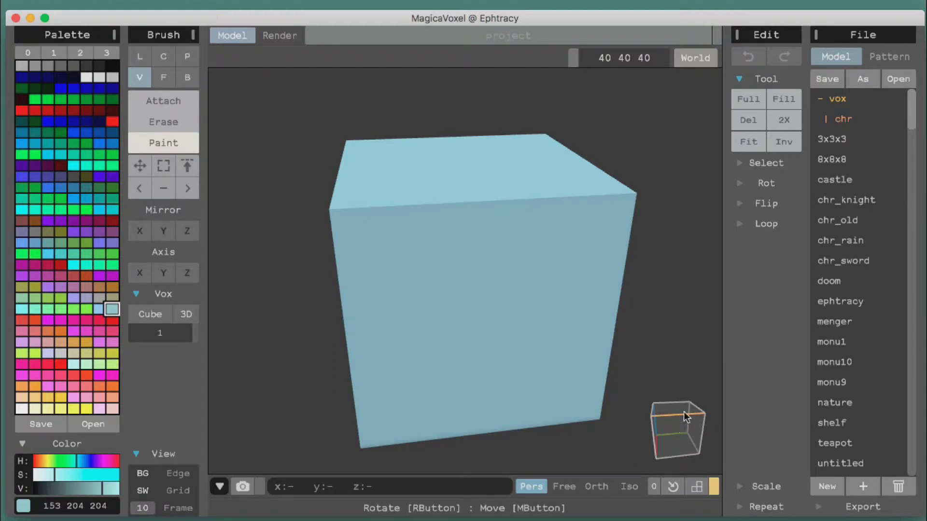
right_drag(671, 417, 701, 437)
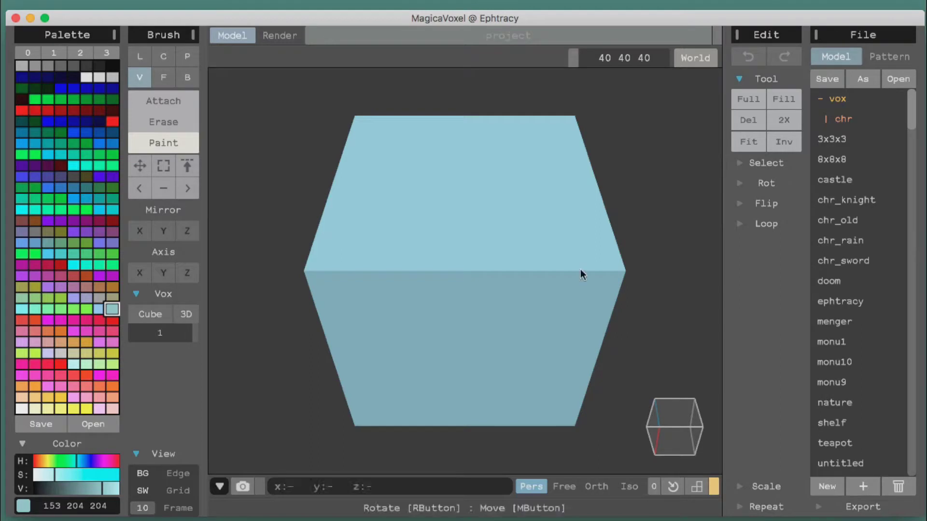
Step: Create a new solid cube model in pink (204 0 153)
click(71, 318)
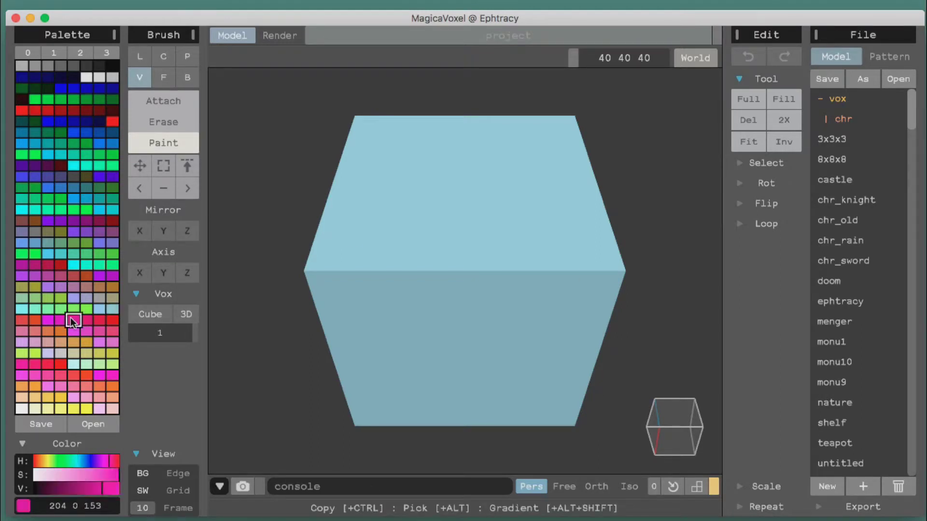
click(121, 1)
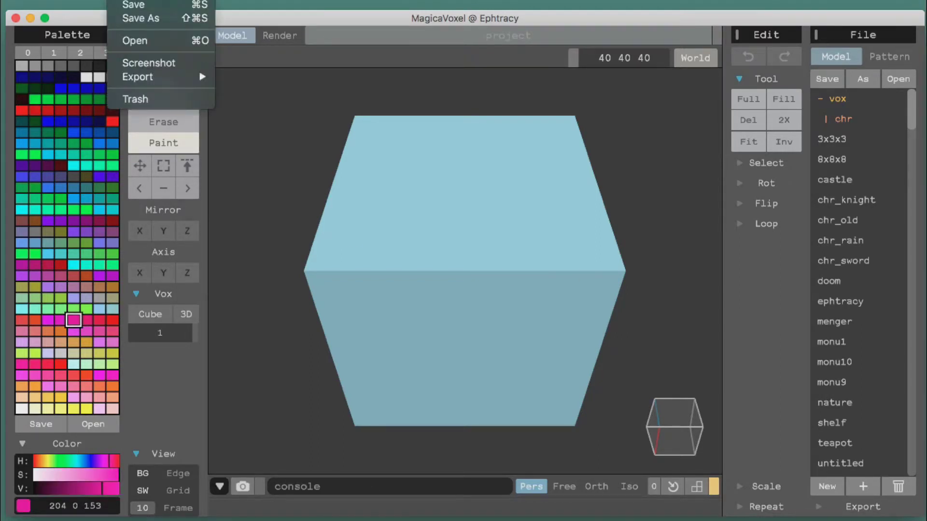
click(619, 251)
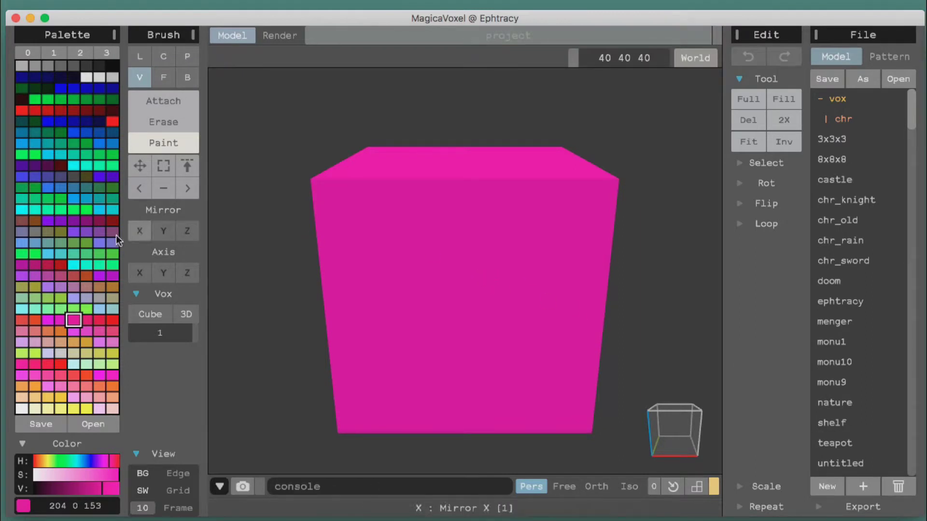
Step: Create a new solid cube model in light blue (153 204 204)
click(111, 308)
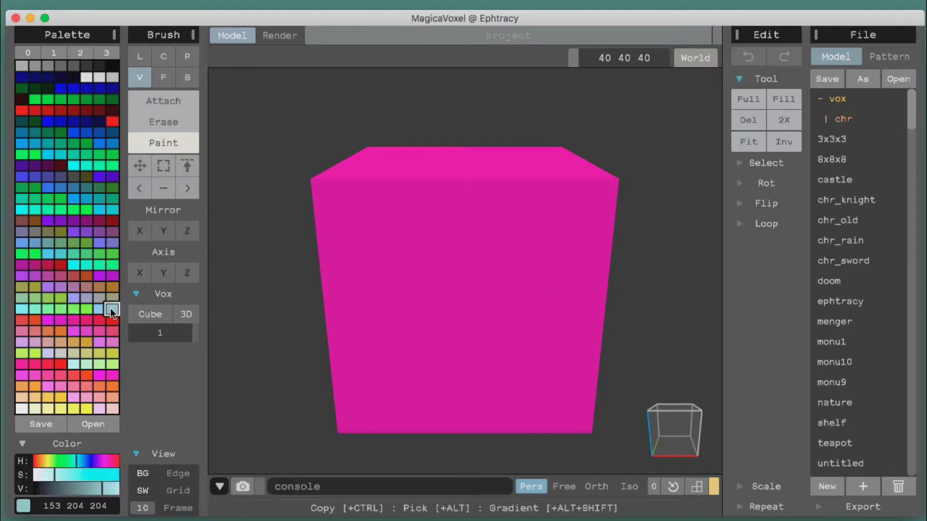
click(123, 1)
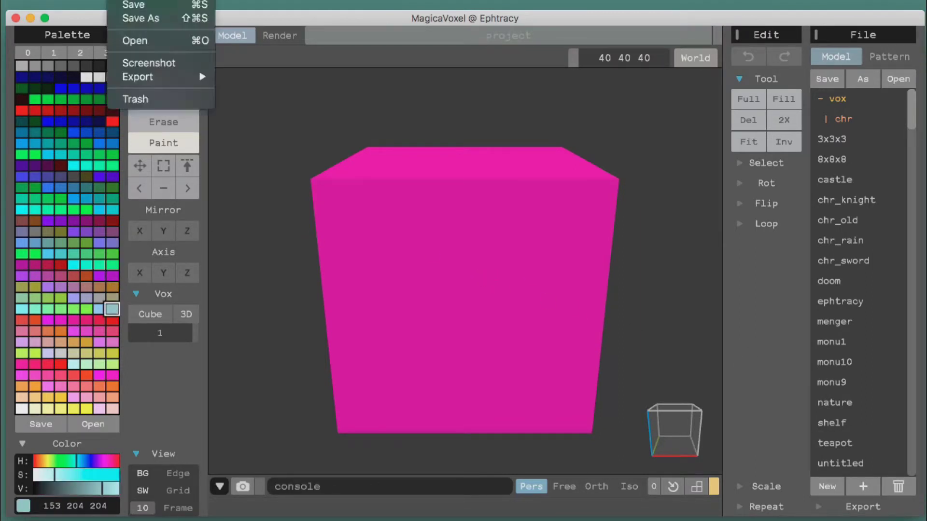
click(400, 156)
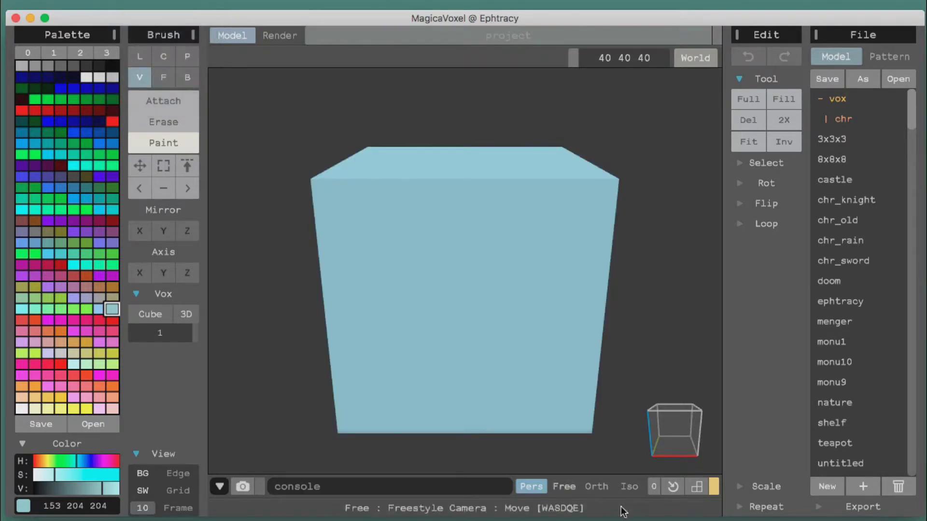
Step: Erase freehand lines of single voxels from the cube's front face with the voxel brush
drag(661, 451, 683, 467)
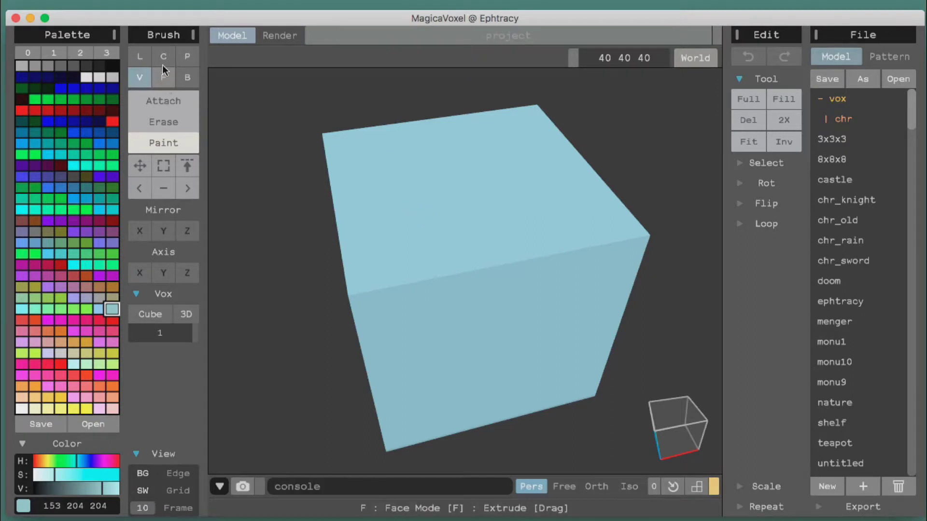
click(683, 437)
right_drag(684, 389, 689, 389)
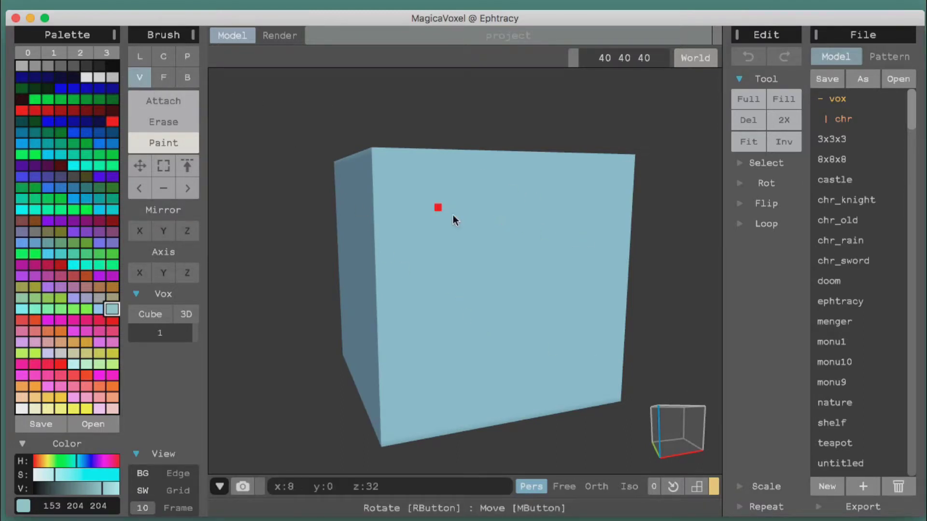
click(678, 437)
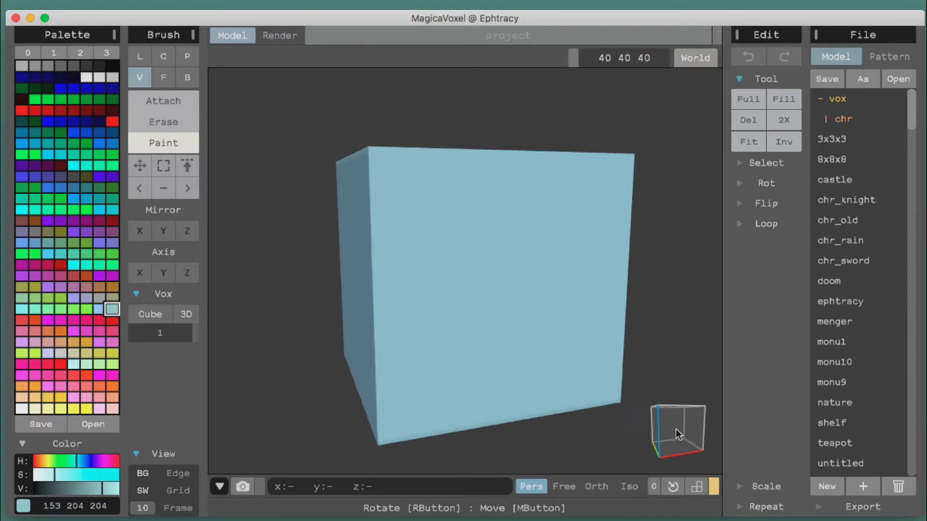
click(151, 124)
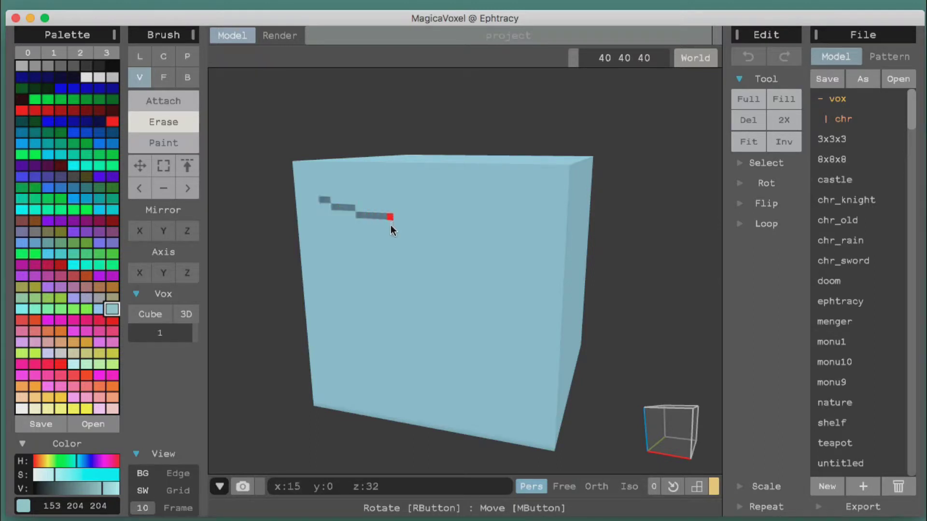
mouse_move(377, 293)
mouse_down()
mouse_move(406, 278)
mouse_move(430, 297)
mouse_move(422, 298)
mouse_move(425, 277)
mouse_move(487, 306)
mouse_move(443, 315)
mouse_move(477, 253)
mouse_move(485, 310)
mouse_move(428, 232)
mouse_move(445, 210)
mouse_move(468, 267)
mouse_up()
Step: Attach voxels with freehand strokes over part of the carved lines on the front face
click(670, 418)
click(147, 100)
mouse_move(396, 221)
mouse_down()
mouse_move(419, 218)
mouse_move(427, 239)
mouse_up()
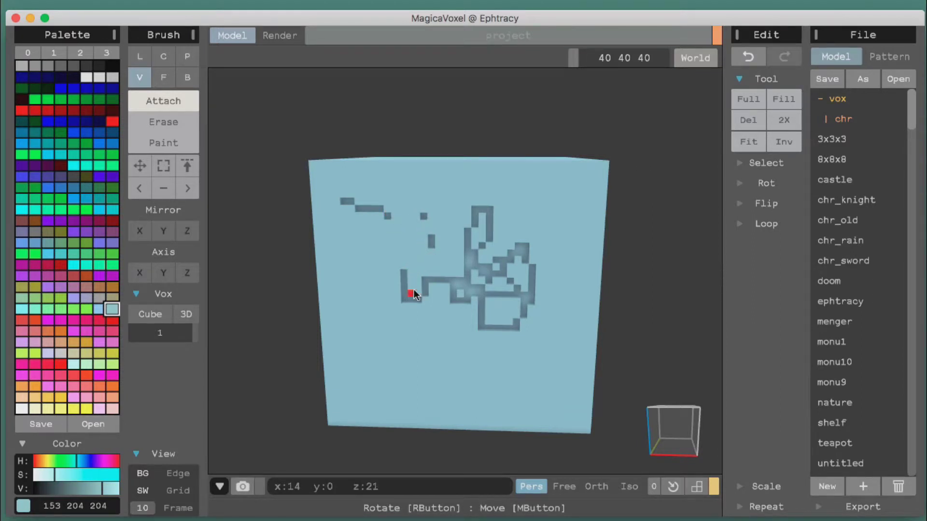
Step: In Face mode, erase one layer from the cube's front face and attach voxels to make the face flat again
click(164, 77)
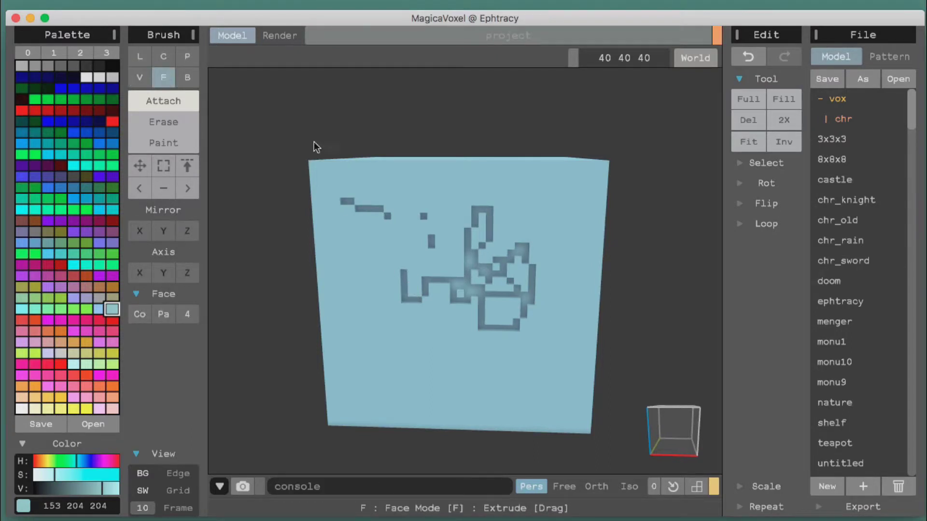
click(164, 121)
click(343, 265)
mouse_move(343, 264)
mouse_down()
mouse_move(368, 246)
mouse_move(368, 259)
mouse_move(391, 213)
mouse_move(363, 313)
mouse_up()
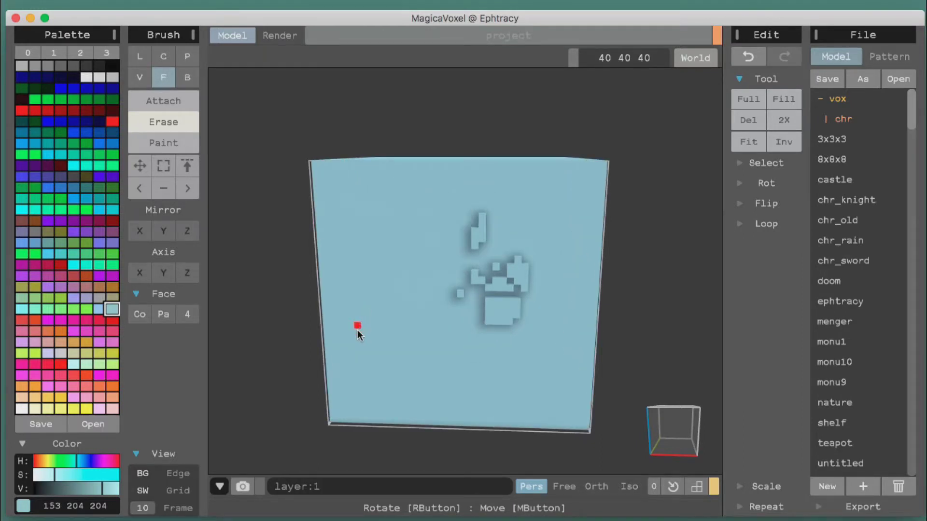
click(162, 100)
click(500, 274)
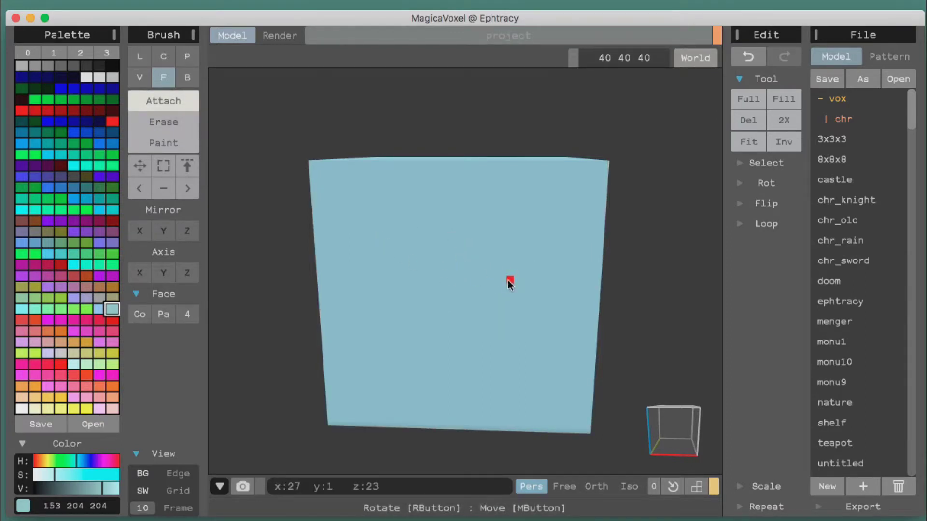
Step: In Box mode, erase a rectangular recess in the upper front face and further boxes around the lower corner and adjoining side
mouse_move(674, 432)
right_down()
mouse_move(673, 464)
mouse_move(588, 467)
mouse_move(627, 268)
mouse_move(471, 519)
mouse_move(635, 422)
right_up()
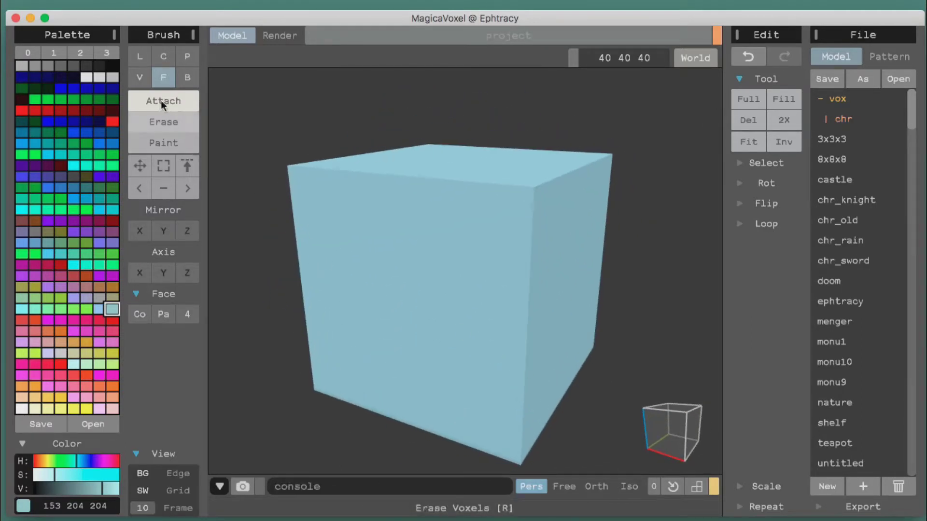
click(190, 80)
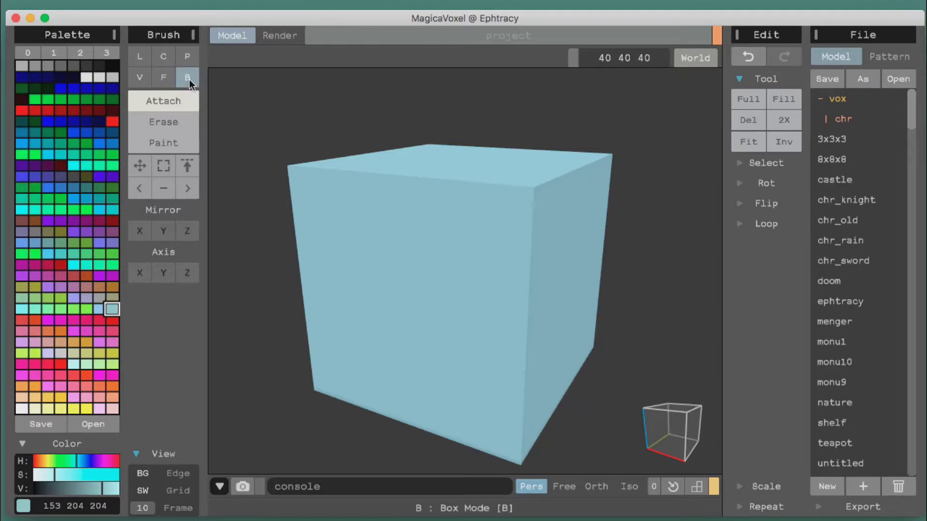
click(178, 123)
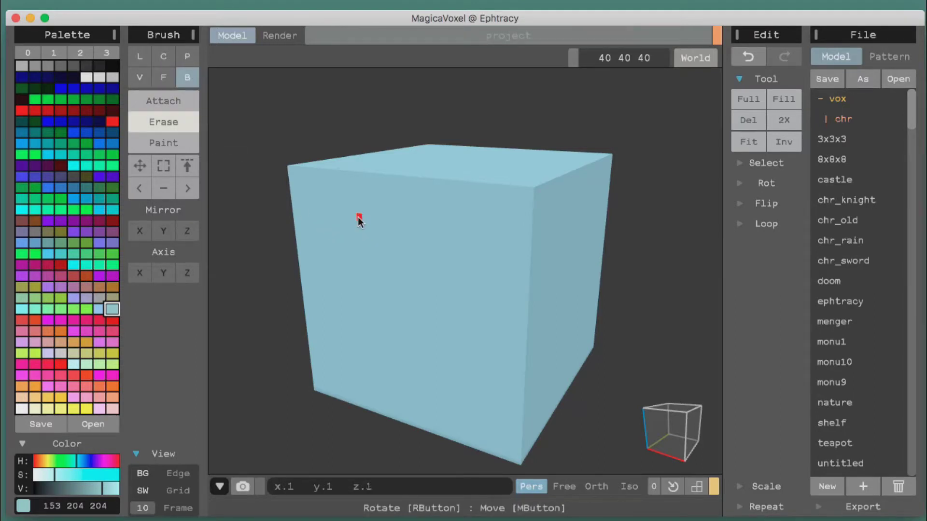
mouse_move(364, 220)
mouse_down()
mouse_move(381, 210)
mouse_move(408, 319)
mouse_move(501, 358)
mouse_move(493, 322)
mouse_up()
mouse_move(499, 273)
mouse_down()
mouse_move(577, 334)
mouse_move(500, 355)
mouse_move(543, 396)
mouse_up()
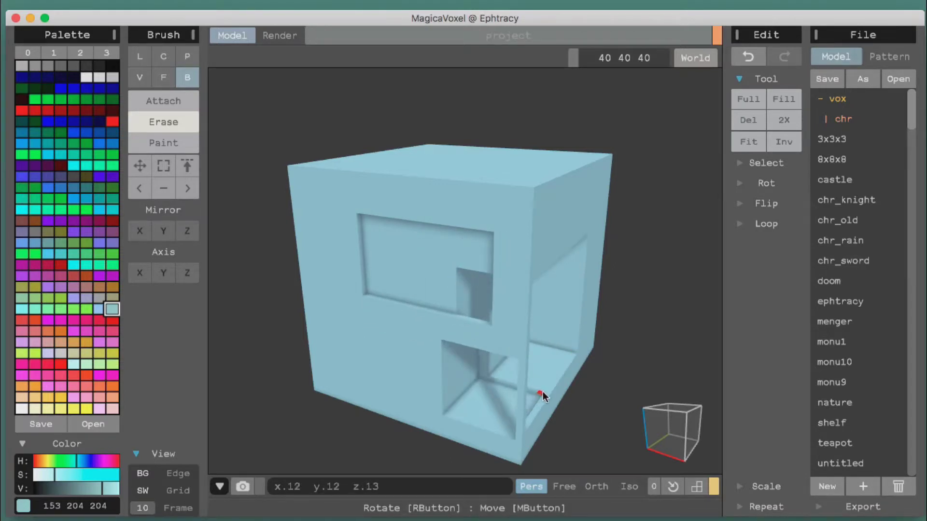
Step: Erase two more rectangular boxes from the cube after turning it to other faces
right_drag(647, 427, 329, 289)
mouse_move(338, 243)
mouse_down()
mouse_move(385, 289)
mouse_move(397, 332)
mouse_up()
mouse_move(500, 223)
mouse_down()
mouse_move(538, 324)
mouse_move(574, 326)
mouse_up()
Step: Attach a raised rectangular block inside the recess in the upper front face
mouse_move(683, 441)
right_down()
mouse_move(604, 375)
mouse_move(565, 457)
mouse_move(892, 346)
mouse_move(811, 406)
mouse_move(864, 400)
mouse_move(758, 372)
right_up()
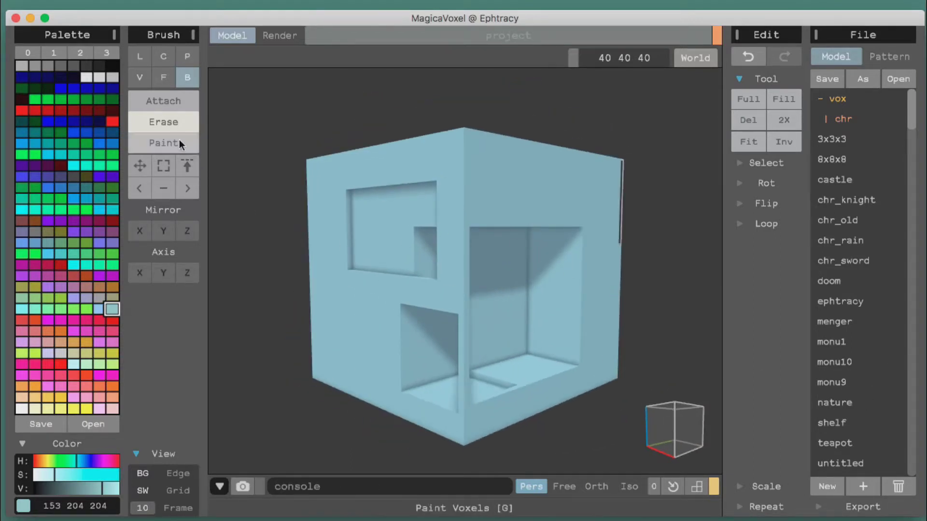
click(173, 104)
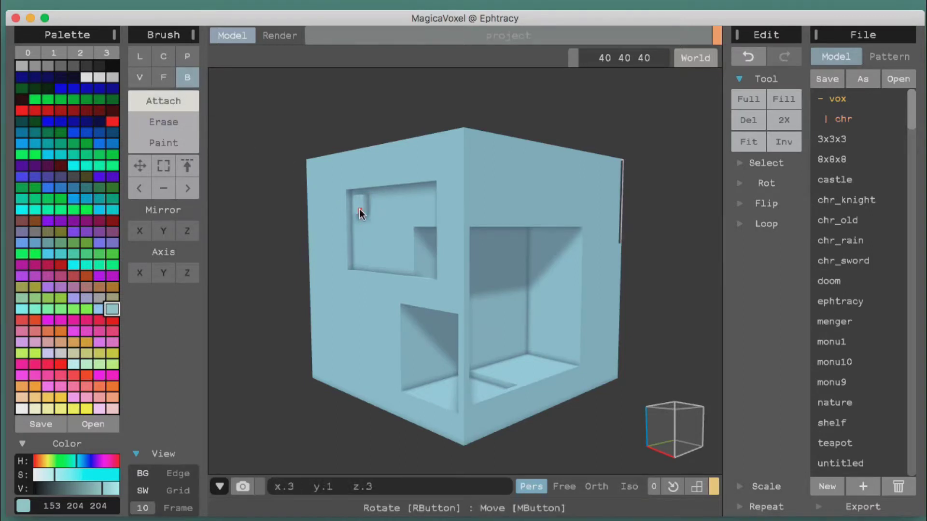
mouse_move(363, 256)
mouse_down()
mouse_move(441, 275)
mouse_move(416, 252)
mouse_up()
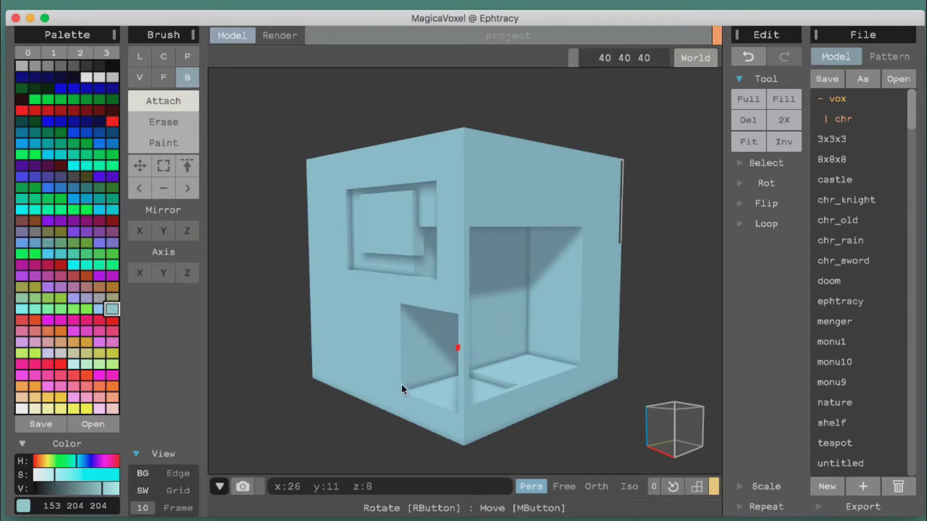
Step: Attach two horizontal bars across the lower opening in the front face, undoing a misplaced box
drag(434, 374, 466, 400)
key(ctrl+z)
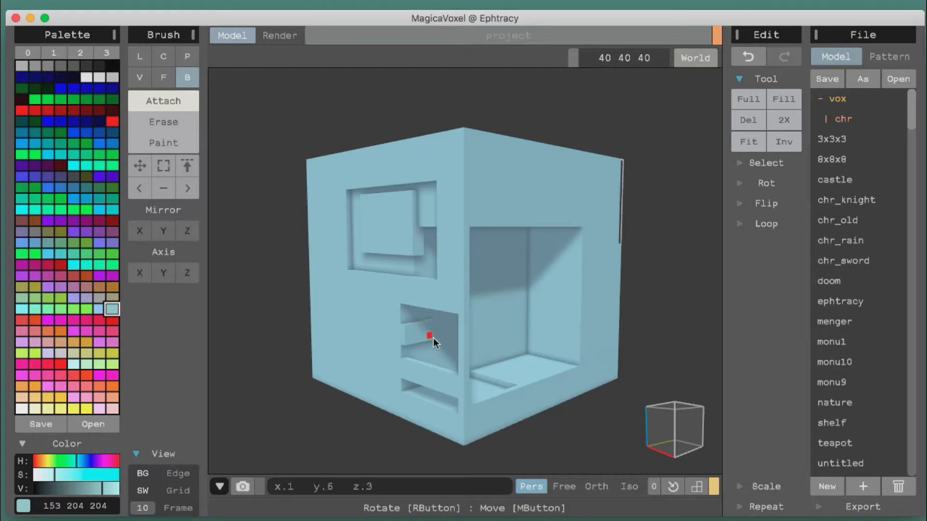
drag(453, 343, 460, 358)
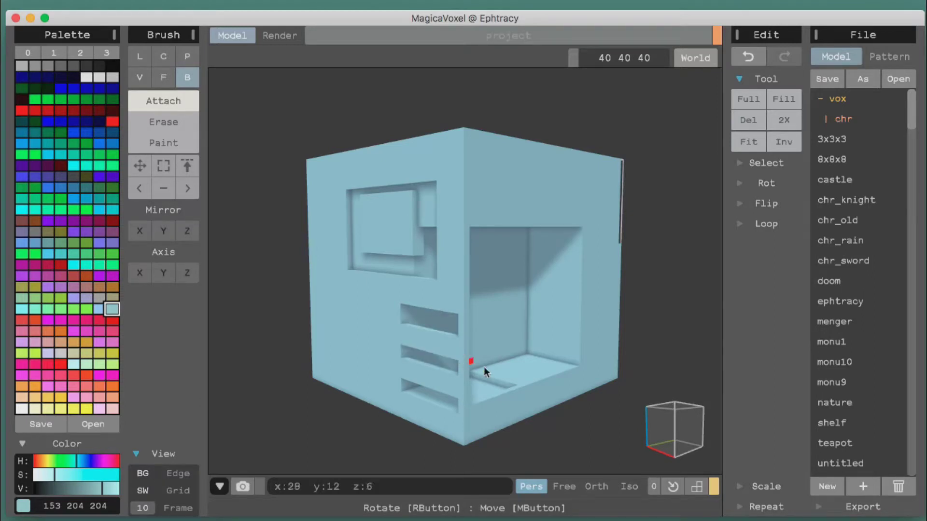
Step: Paint the raised block in the upper recess blue (51 153 255) using Box mode
right_drag(690, 419, 725, 412)
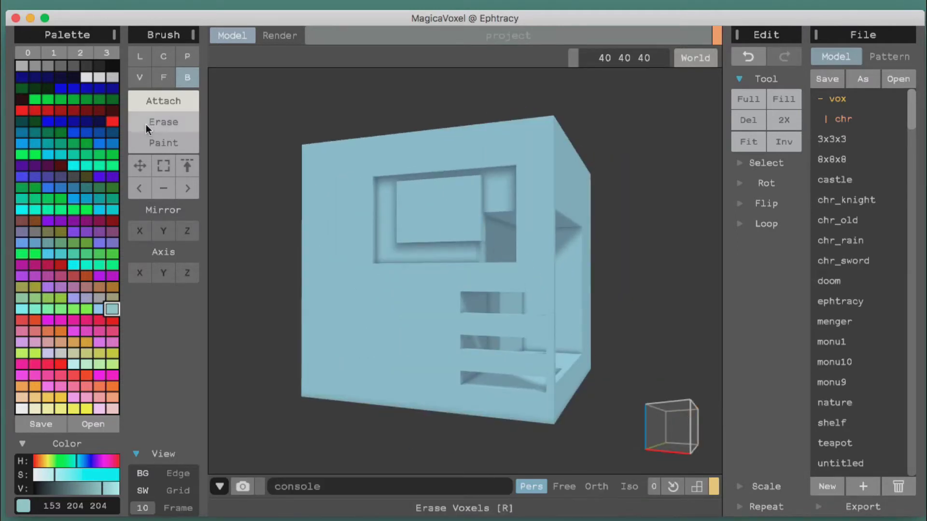
click(164, 140)
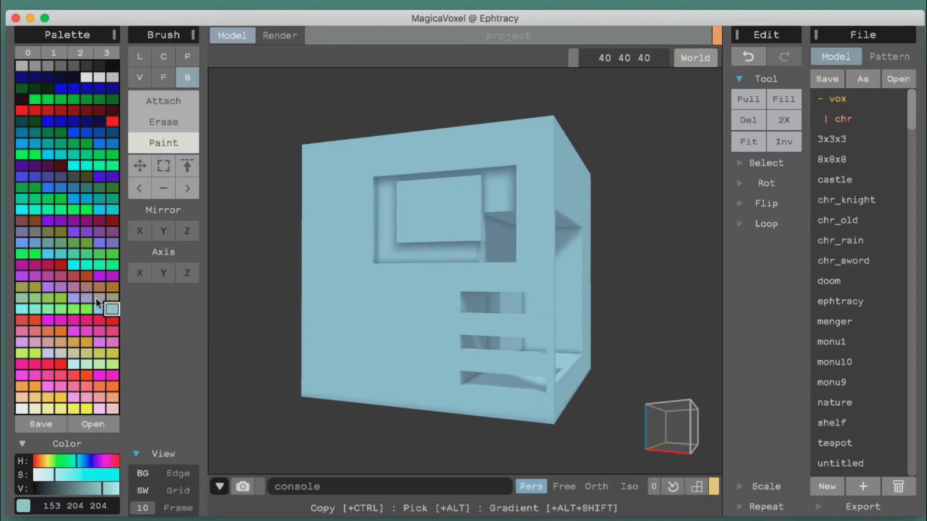
click(73, 198)
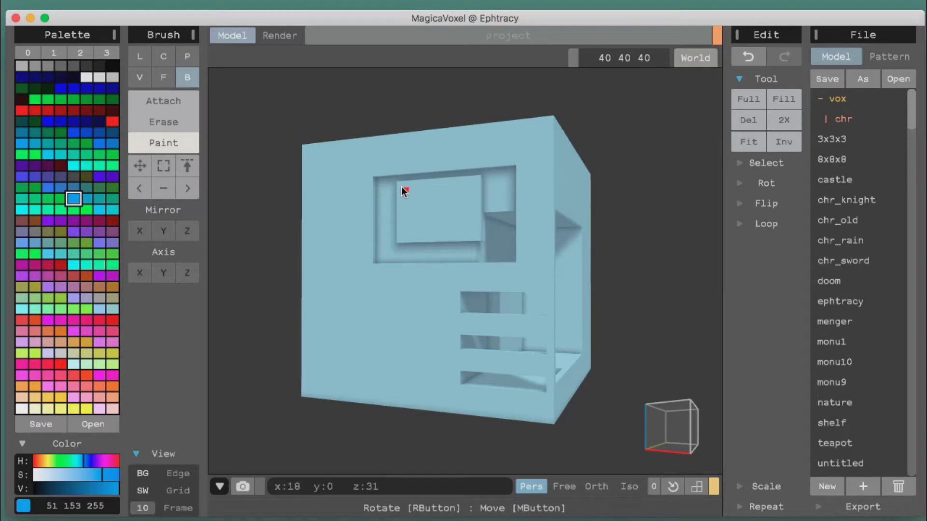
drag(411, 192, 475, 239)
Step: Paint the two horizontal bars in the lower front opening orange (204 153 0) using Box mode
mouse_move(670, 418)
right_down()
mouse_move(587, 430)
mouse_move(666, 419)
right_up()
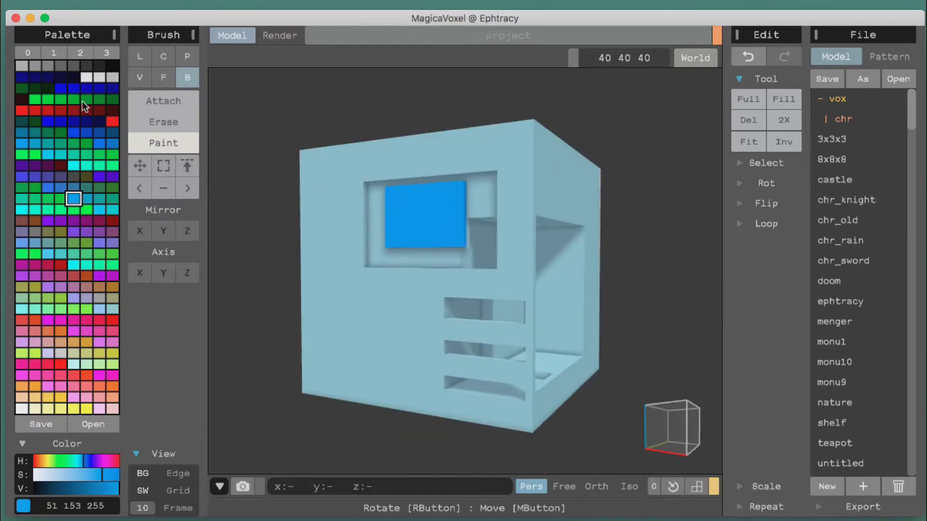
click(86, 341)
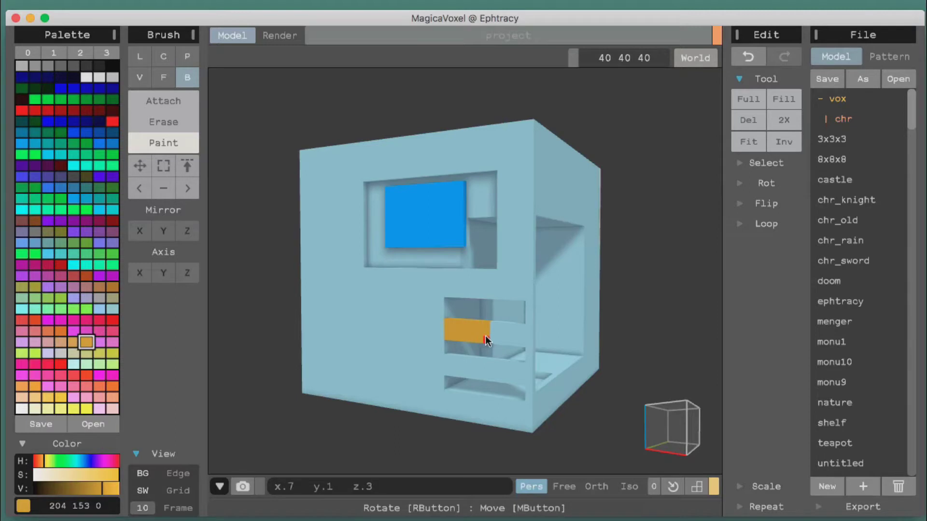
drag(502, 336, 518, 340)
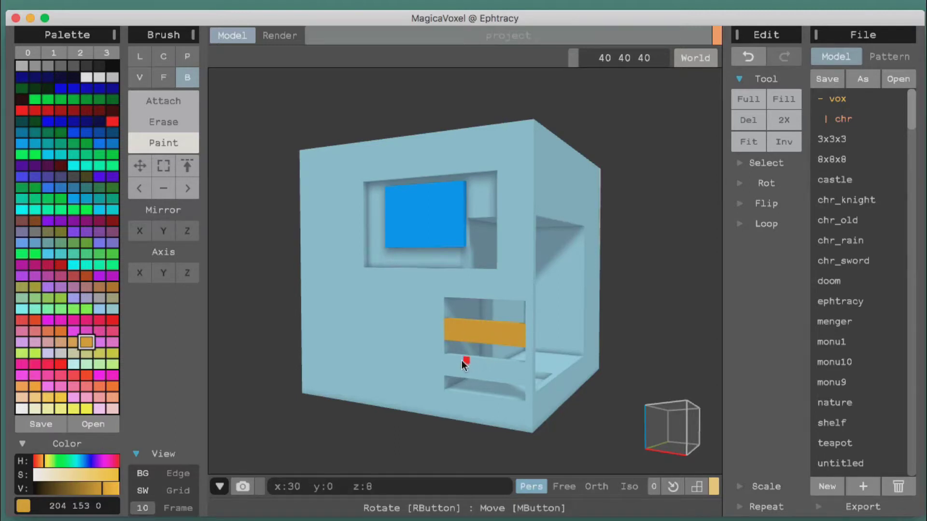
mouse_move(483, 369)
mouse_down()
mouse_move(513, 372)
mouse_move(522, 384)
mouse_up()
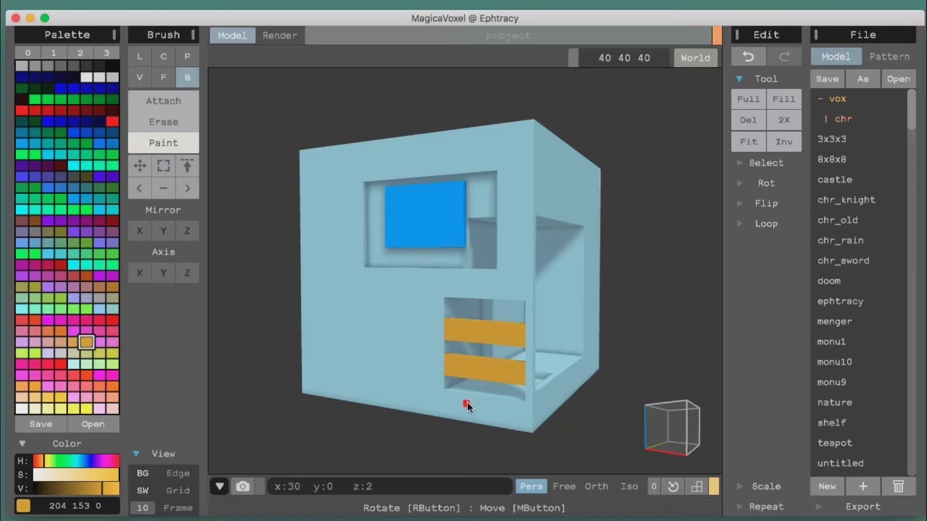
Step: Erase three circles of different sizes in the lower corner of the front face, away from the bars, using Center mode
right_drag(650, 412, 701, 425)
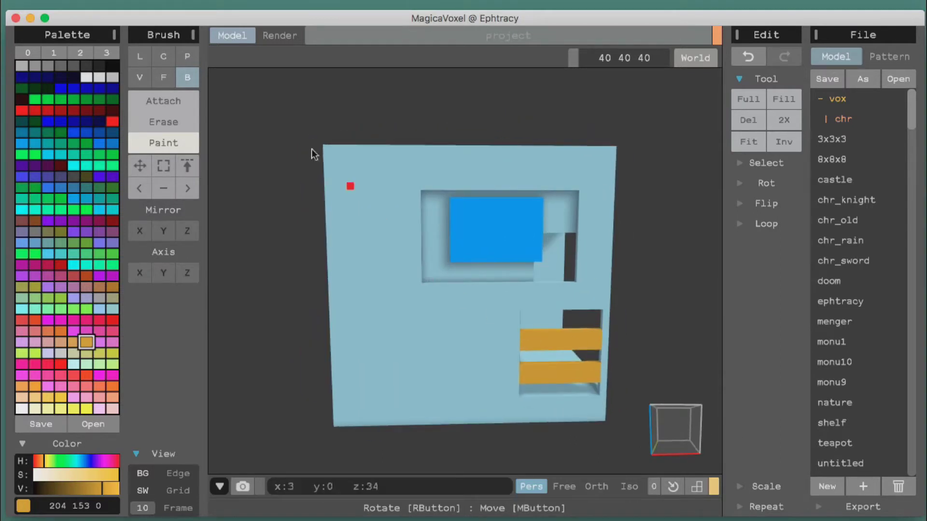
click(168, 56)
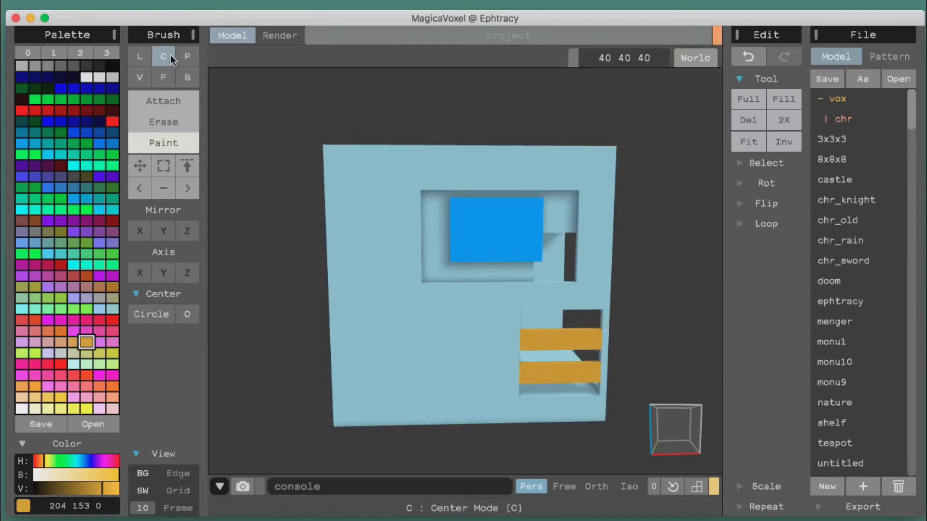
click(165, 125)
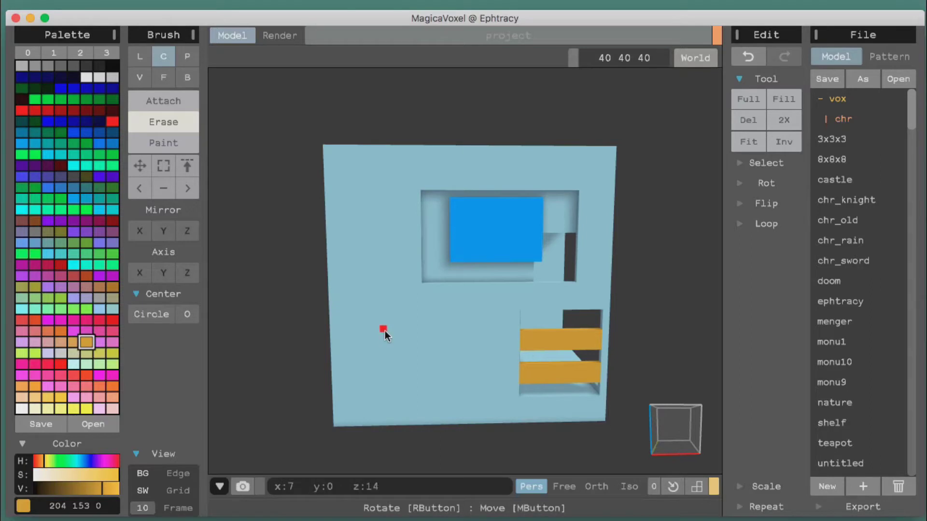
drag(367, 320, 401, 345)
drag(429, 381, 446, 388)
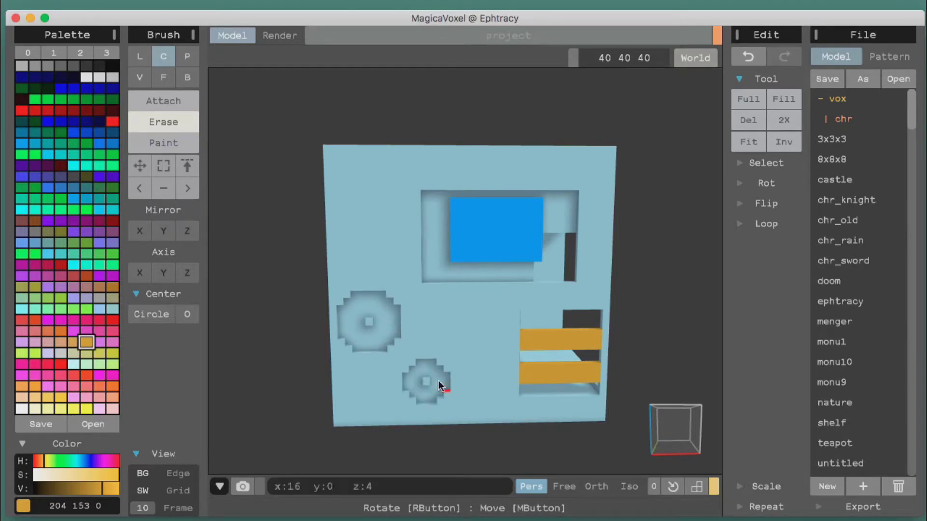
mouse_move(354, 364)
mouse_down()
mouse_move(373, 378)
mouse_move(379, 349)
mouse_move(407, 349)
mouse_move(379, 366)
mouse_move(425, 346)
mouse_up()
Step: Erase three diagonal lines across the cube's bottom face using Line mode
right_drag(665, 425, 579, 314)
click(141, 58)
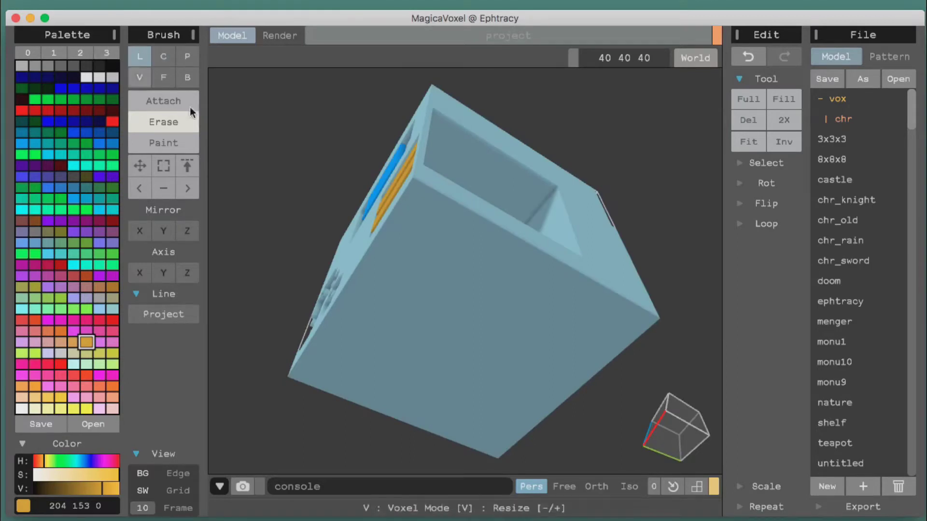
mouse_move(427, 255)
mouse_down()
mouse_move(470, 338)
mouse_move(410, 359)
mouse_up()
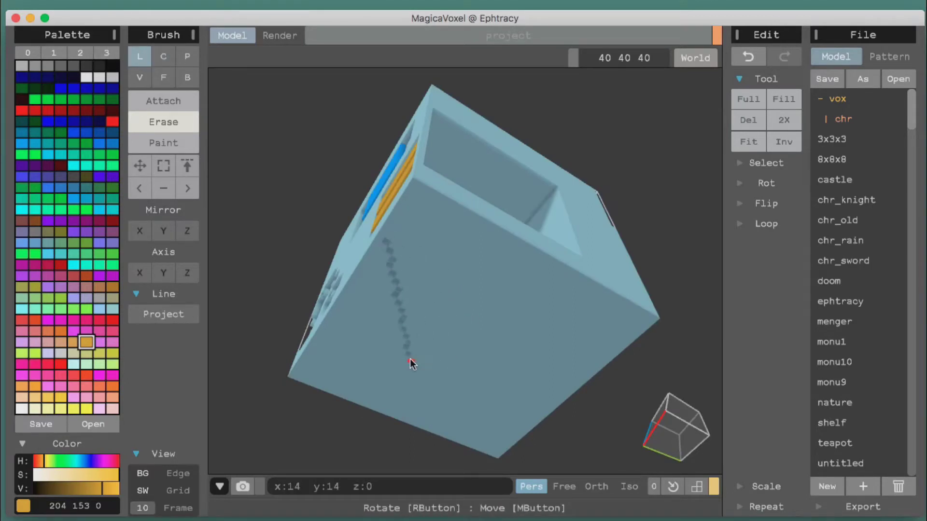
drag(474, 267, 411, 312)
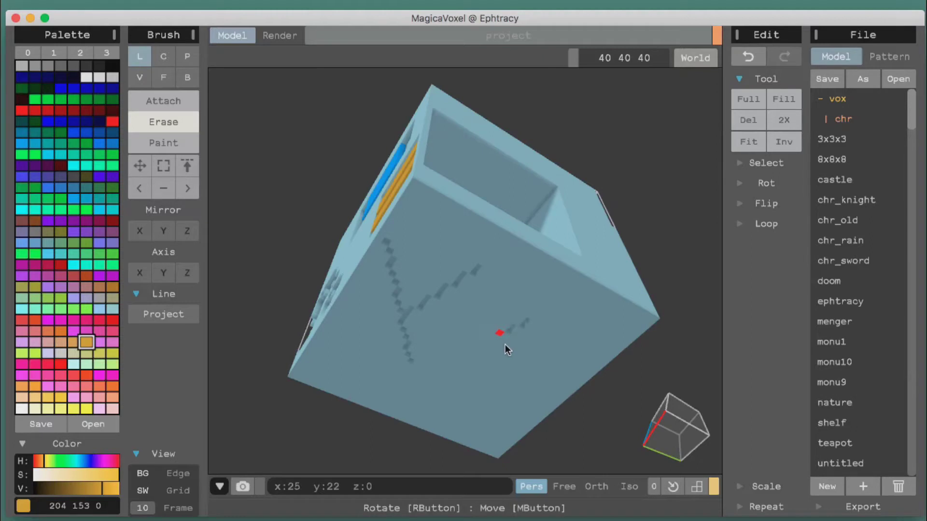
Step: Try erasing strips along the front edge of the top face in Box mode with X mirror and whole X axis, undoing each
click(668, 433)
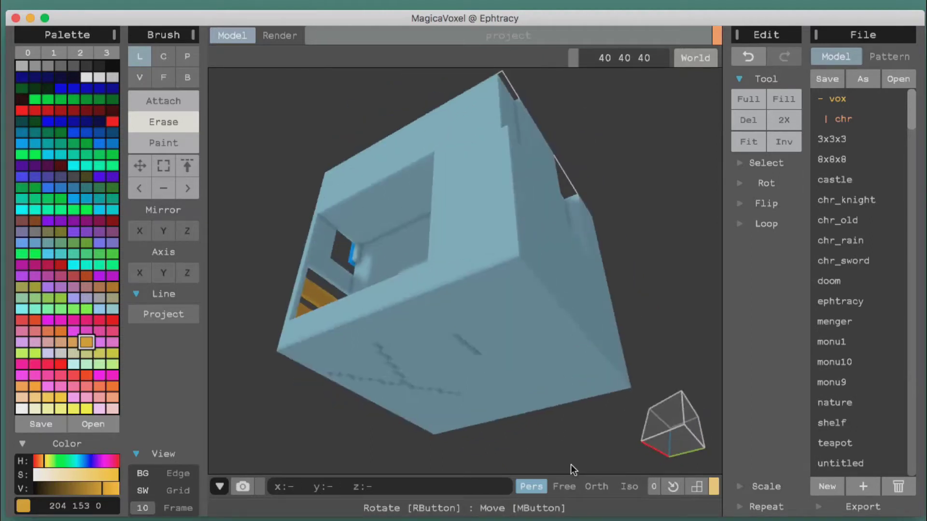
right_drag(603, 271, 648, 272)
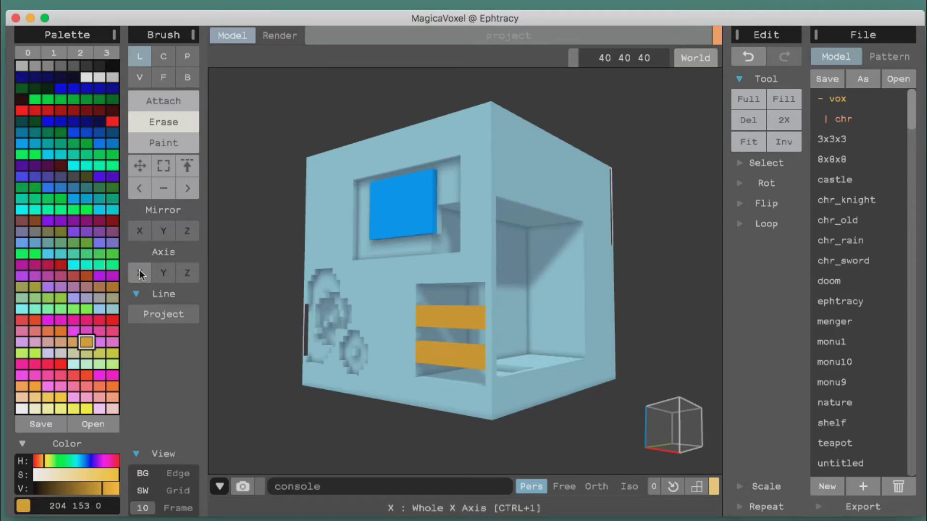
right_drag(693, 431, 633, 478)
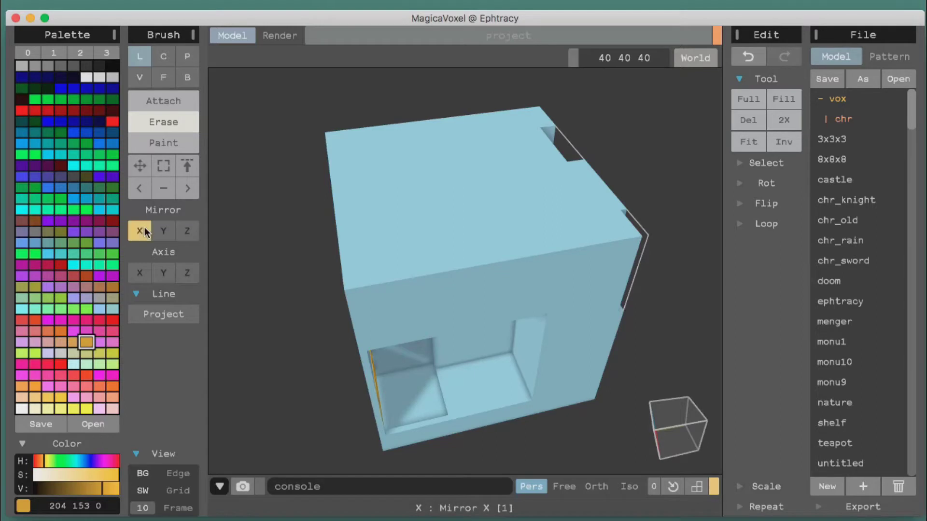
click(138, 273)
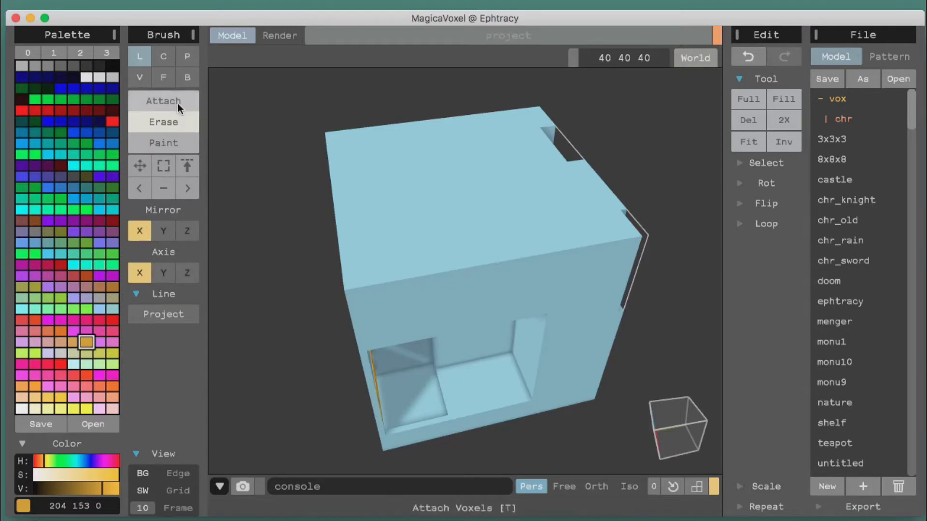
click(181, 79)
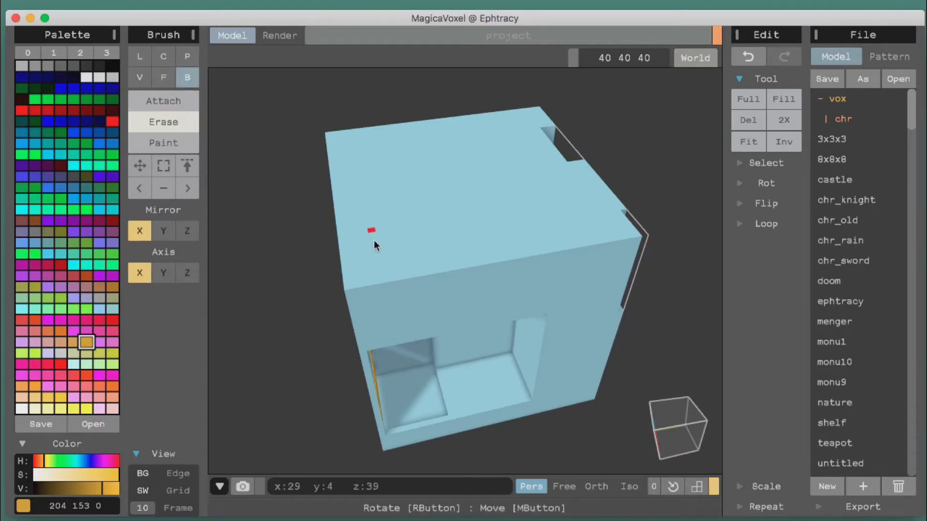
mouse_move(344, 251)
mouse_down()
mouse_move(388, 259)
mouse_move(347, 274)
mouse_up()
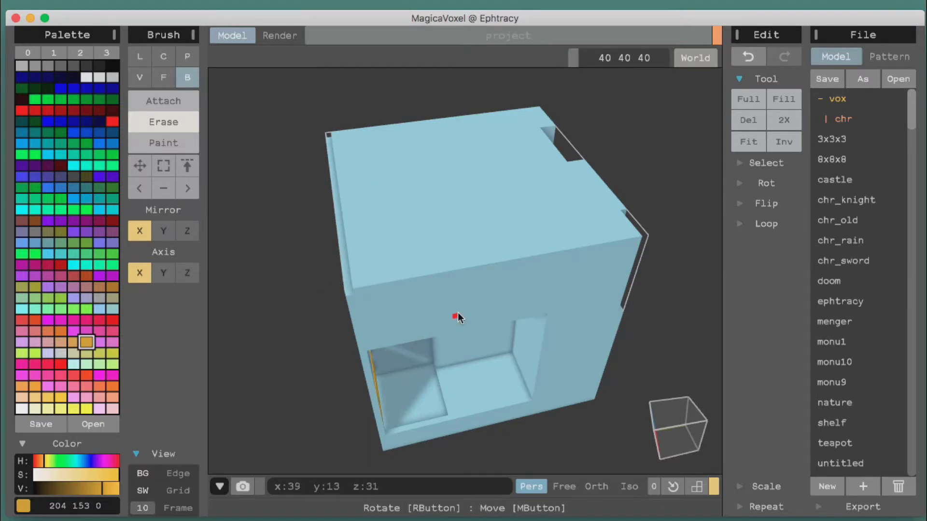
key(super+z)
mouse_move(674, 436)
right_down()
mouse_move(730, 421)
mouse_move(748, 427)
right_up()
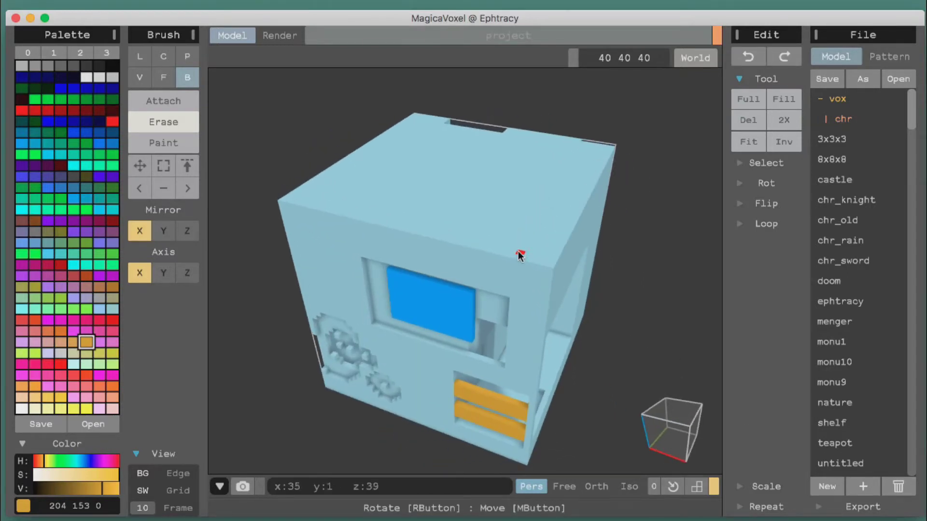
mouse_move(515, 251)
mouse_down()
mouse_move(543, 245)
mouse_move(547, 252)
mouse_up()
key(super+z)
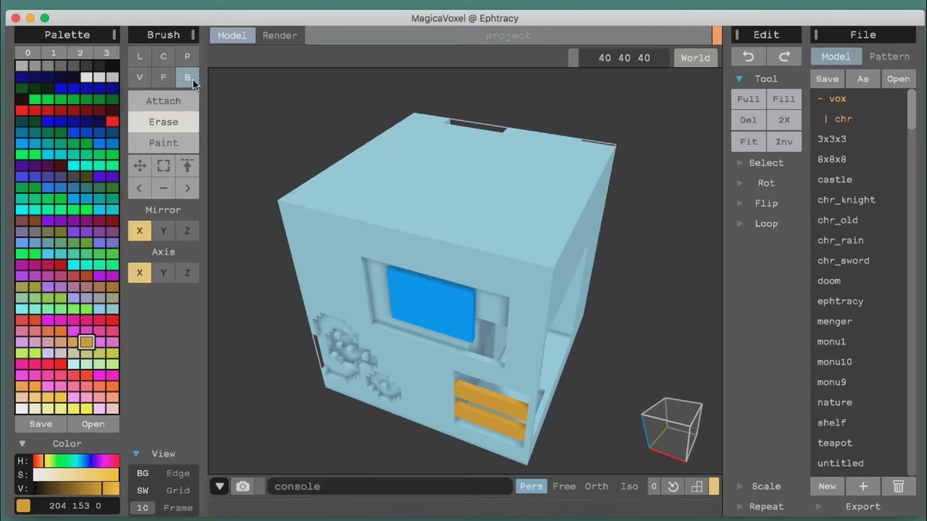
Step: Try erasing mirrored grooves across the top face from front to back with X mirror and whole Y axis, and undo them
click(163, 273)
click(517, 260)
click(506, 234)
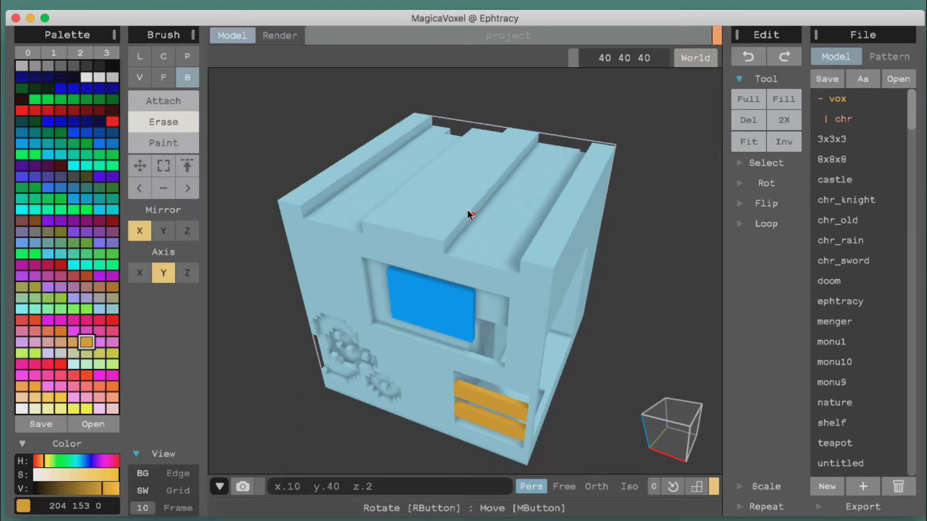
click(469, 211)
drag(469, 211, 520, 250)
key(super+z)
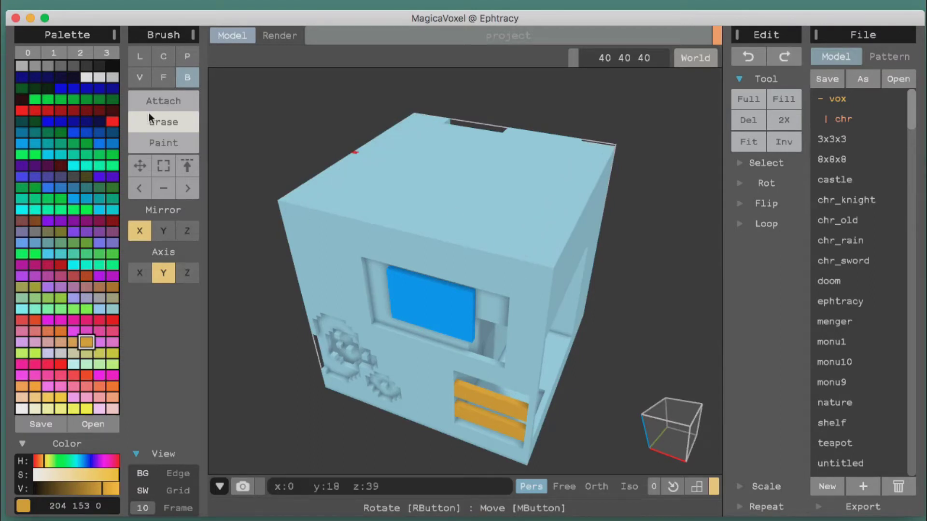
Step: Try a box erase near the front top edge with Y mirror and whole Y axis, and undo it
click(163, 230)
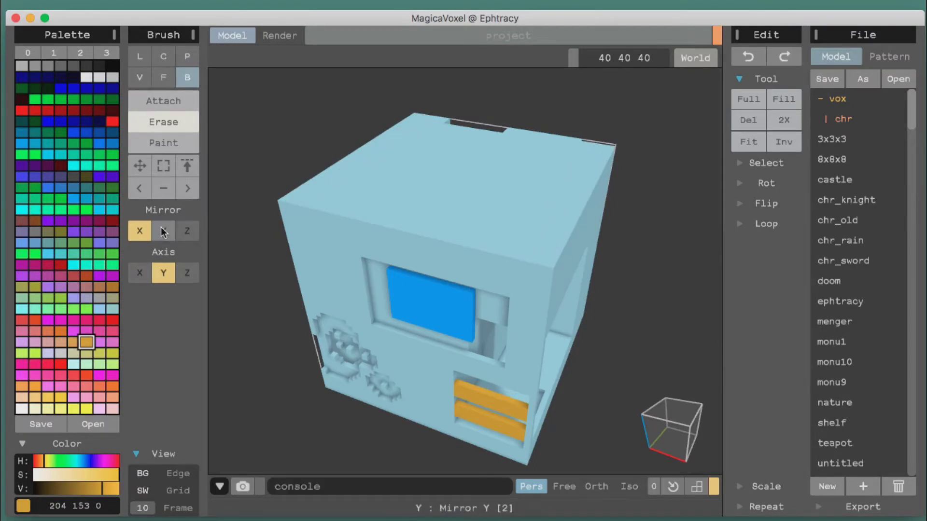
click(144, 233)
mouse_move(515, 271)
mouse_down()
mouse_move(537, 260)
mouse_move(539, 268)
mouse_up()
key(ctrl+z)
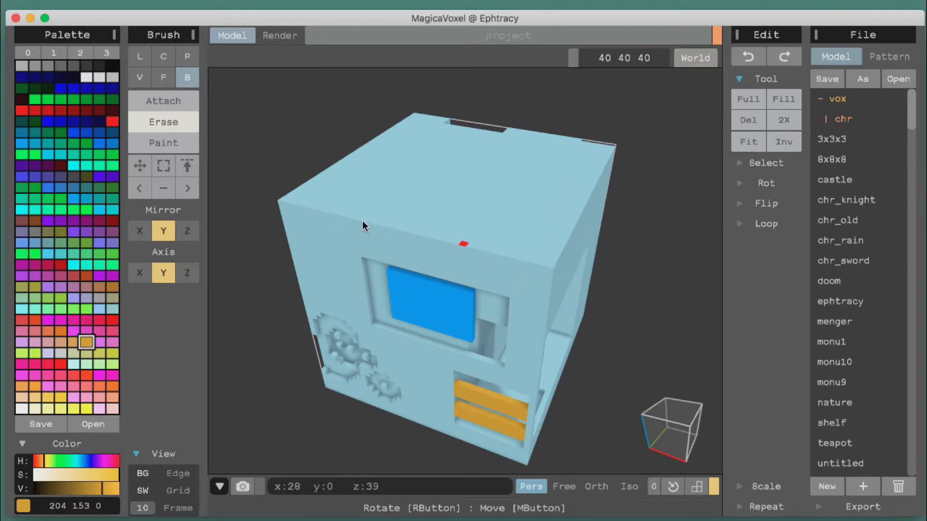
Step: Restore the X mirror in place of Y, try erasing a narrow groove along the whole Y axis, and undo it
click(140, 231)
click(164, 231)
mouse_move(534, 275)
mouse_down()
mouse_move(540, 258)
mouse_move(521, 265)
mouse_up()
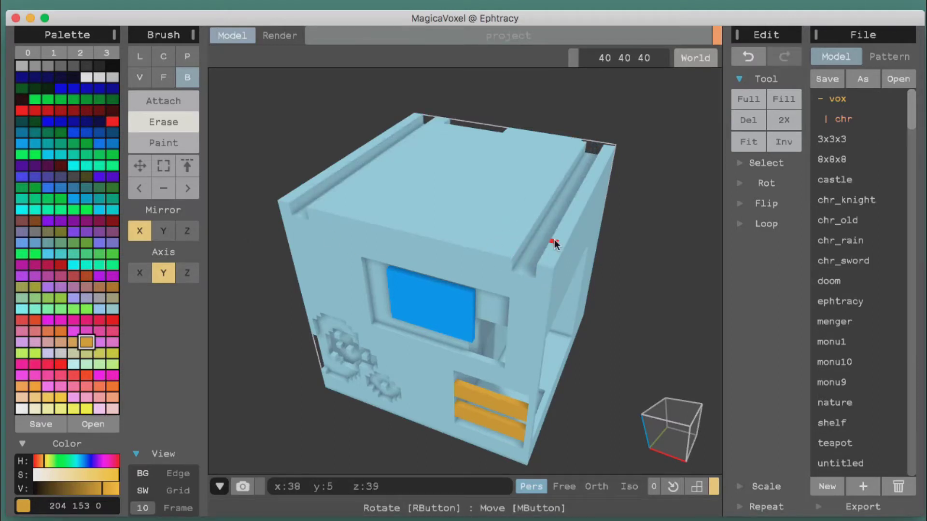
key(ctrl+z)
Step: Try erasing mirrored vertical grooves down the front face with X mirror and whole Z axis, and undo them
click(139, 273)
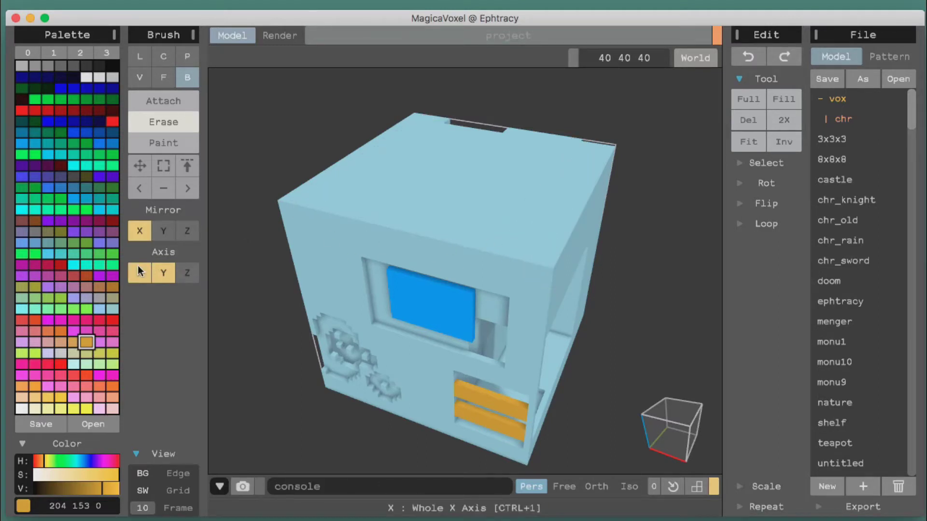
click(188, 273)
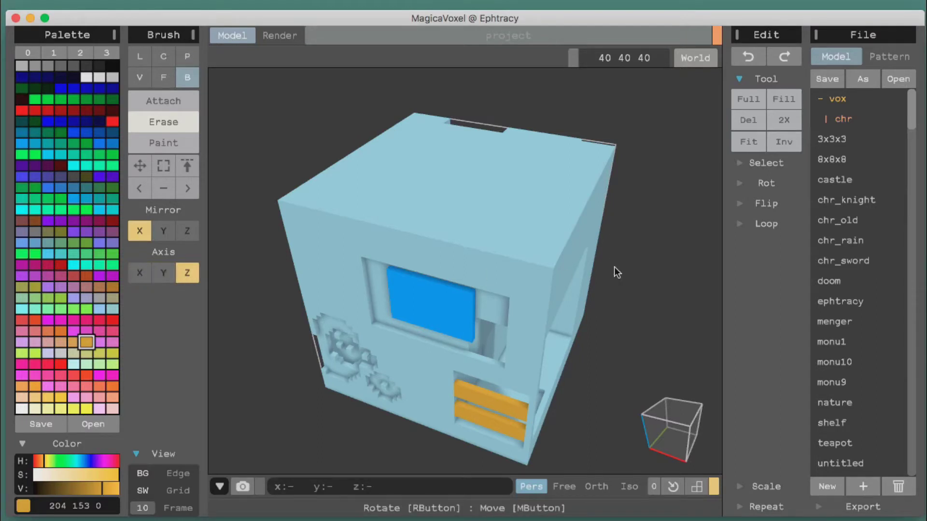
drag(527, 263, 533, 267)
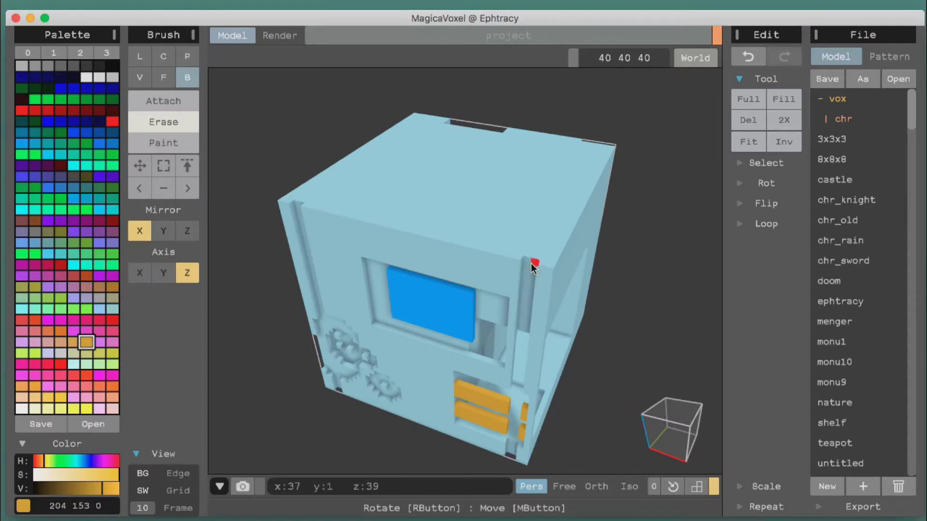
key(ctrl+z)
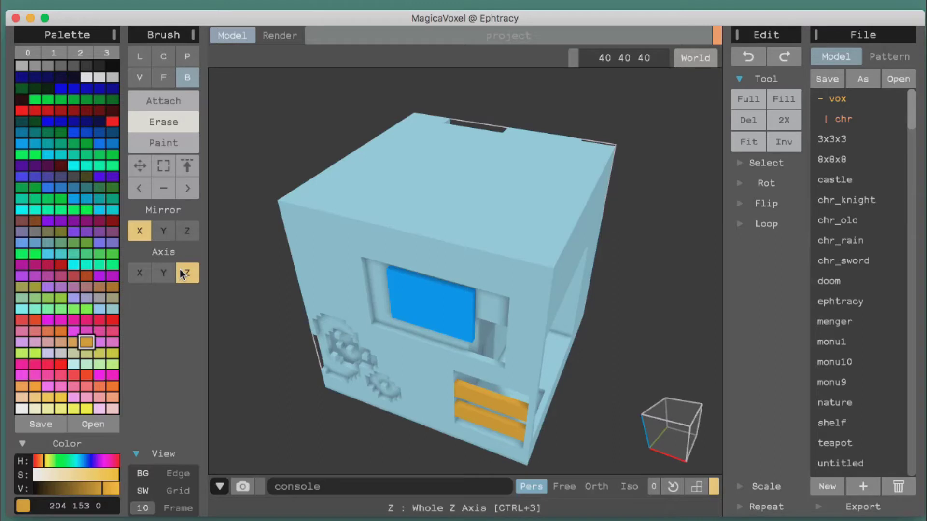
Step: Switch back to the whole X axis, try erasing along the top edge of the front face, and undo it
click(164, 272)
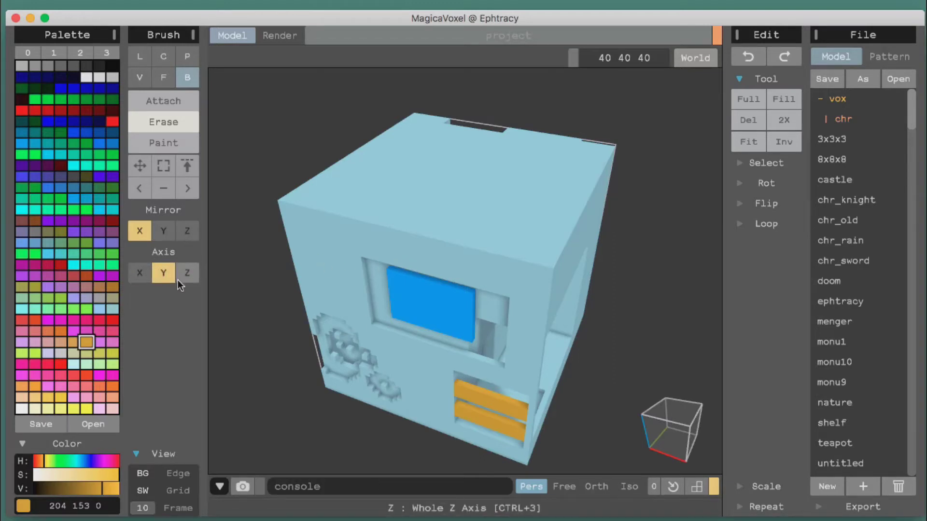
click(139, 273)
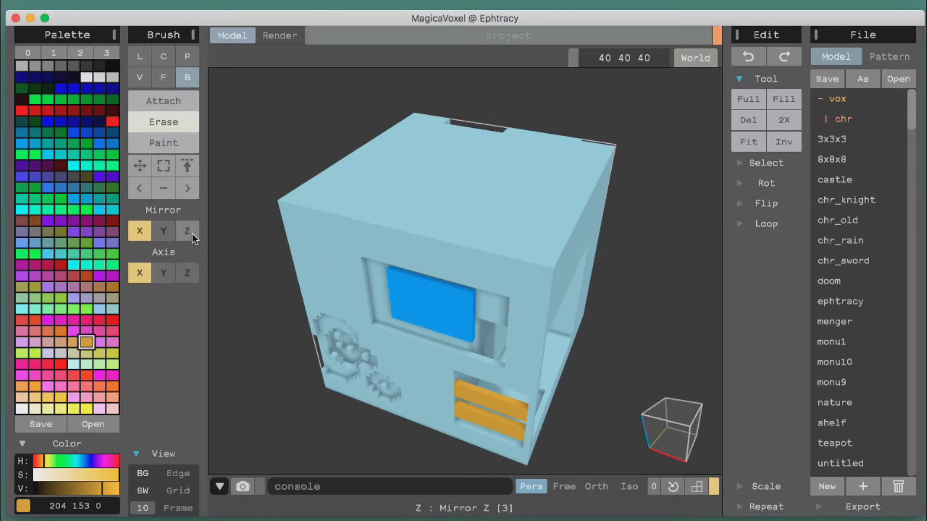
click(534, 269)
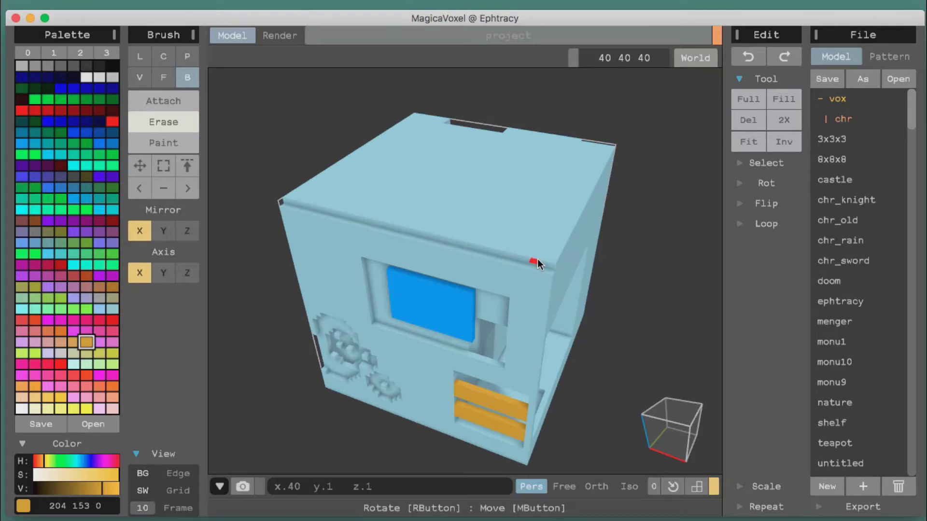
key(super+z)
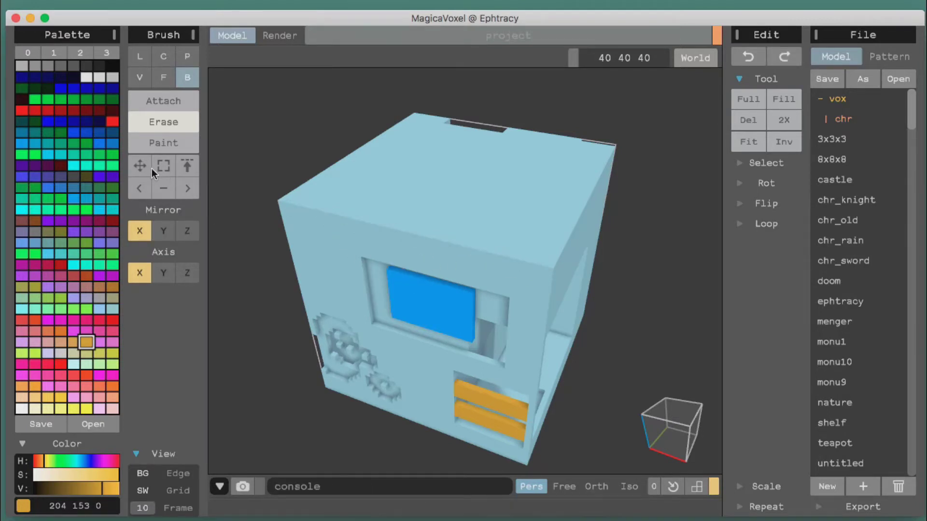
Step: Render the cube from the corner between the side with the large opening and the back face
right_drag(670, 438, 662, 370)
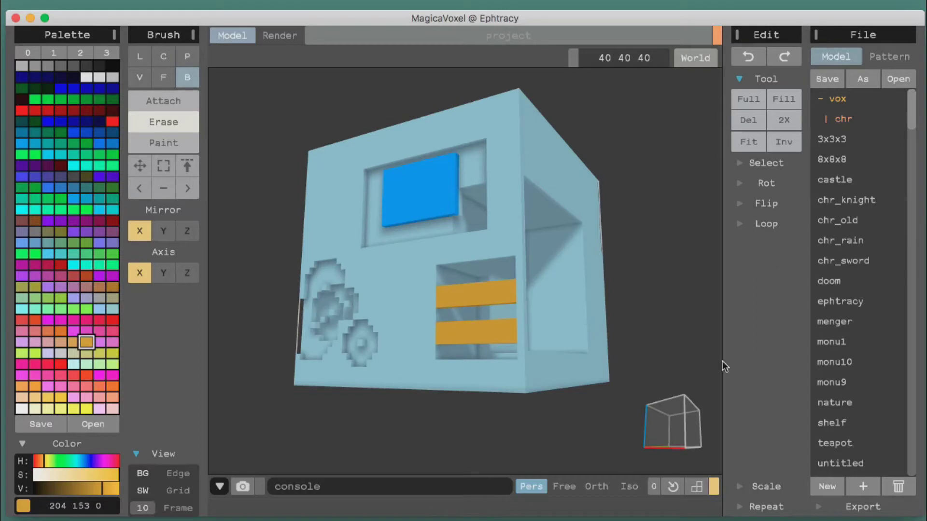
click(658, 435)
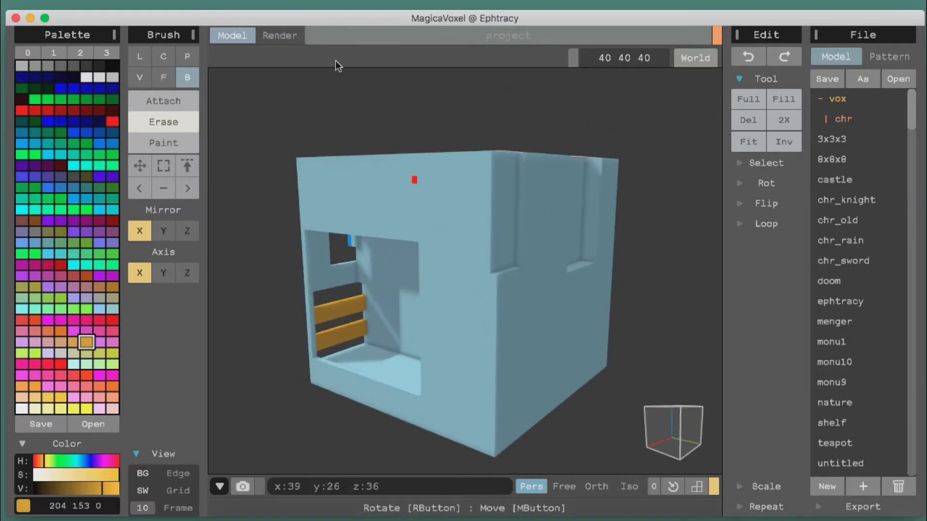
click(269, 37)
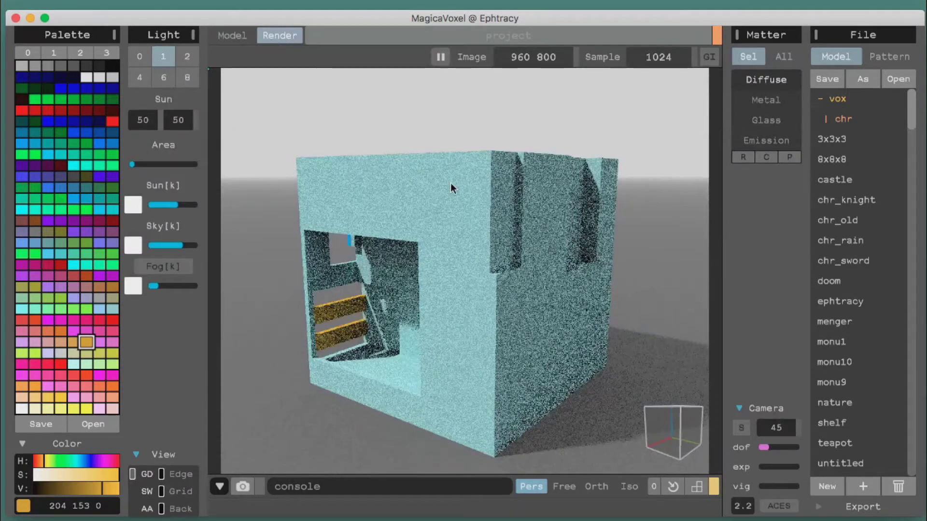
Step: Make the selected orange colour a Glass material with full glass strength, moderately raised refraction and about half attenuation
click(665, 428)
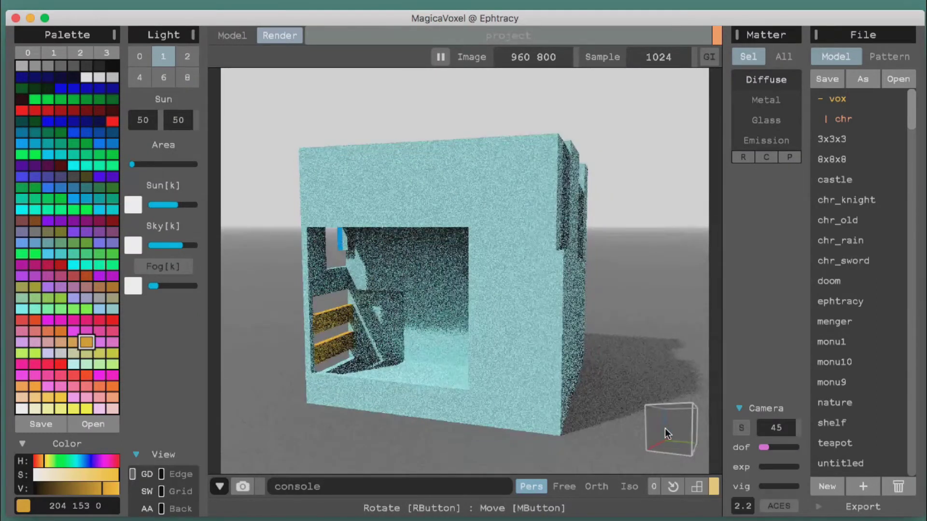
right_drag(710, 443, 634, 409)
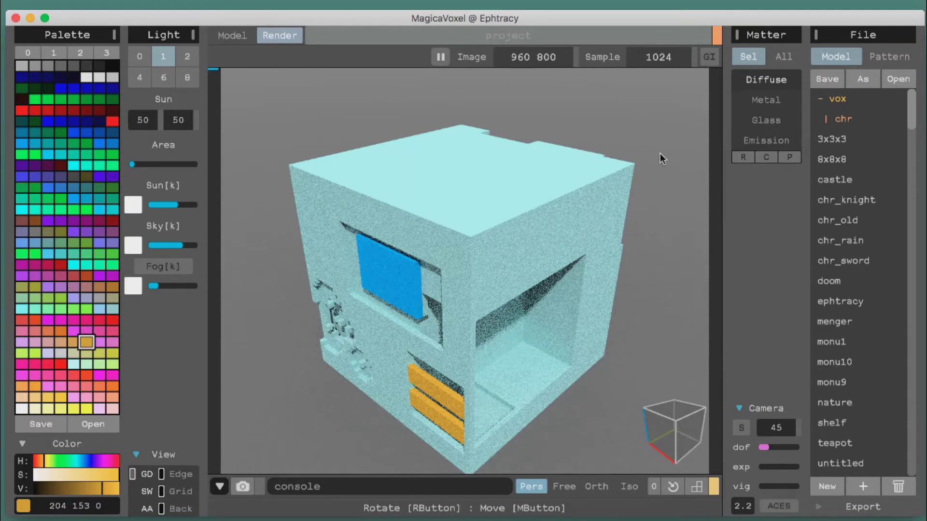
click(767, 121)
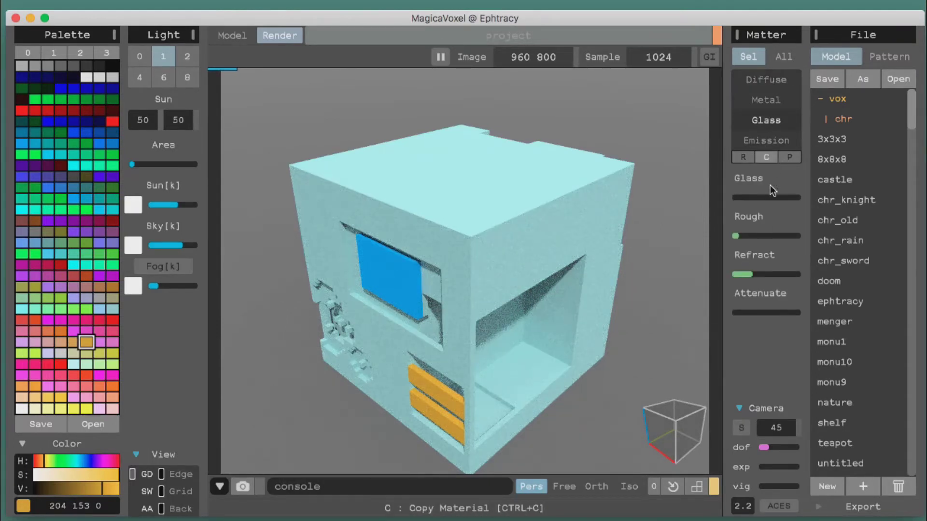
drag(775, 204, 818, 203)
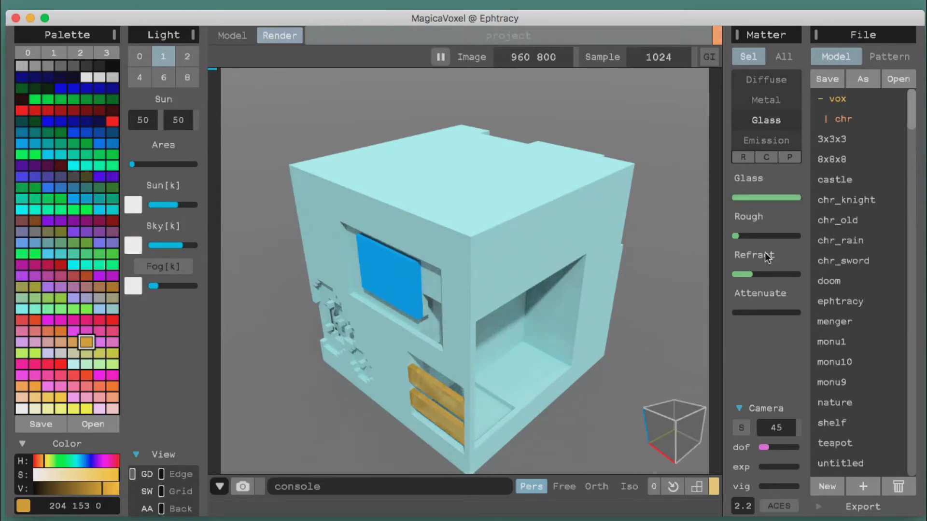
drag(771, 316, 772, 315)
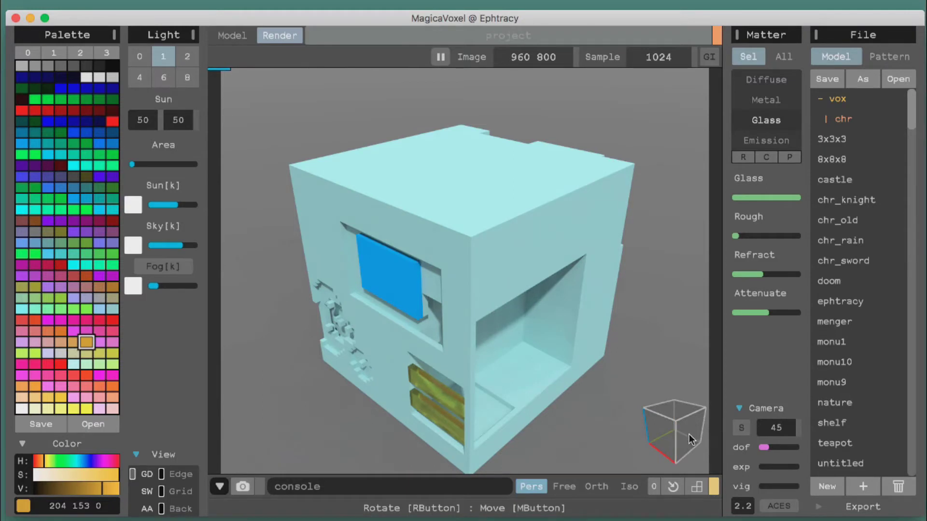
click(697, 414)
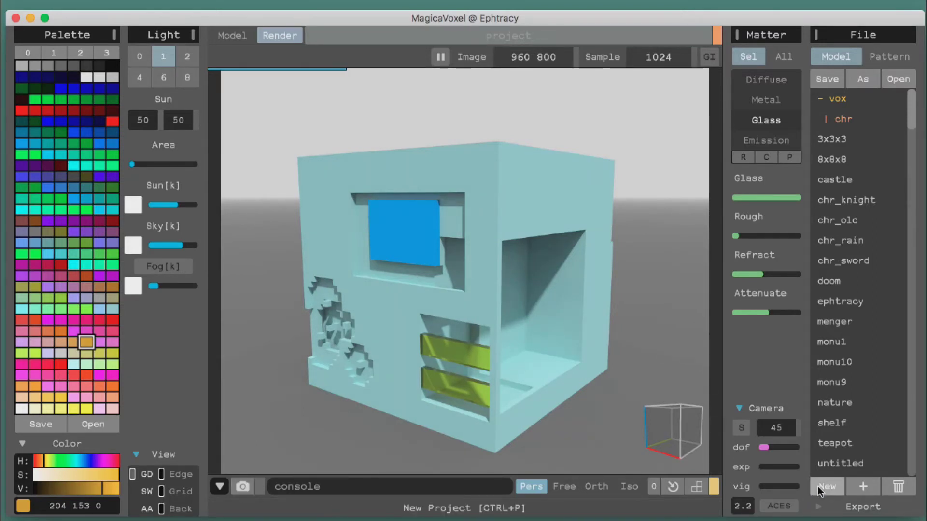
Step: Examine the available export formats for the model, including obj, ply, xraw and vox
click(826, 510)
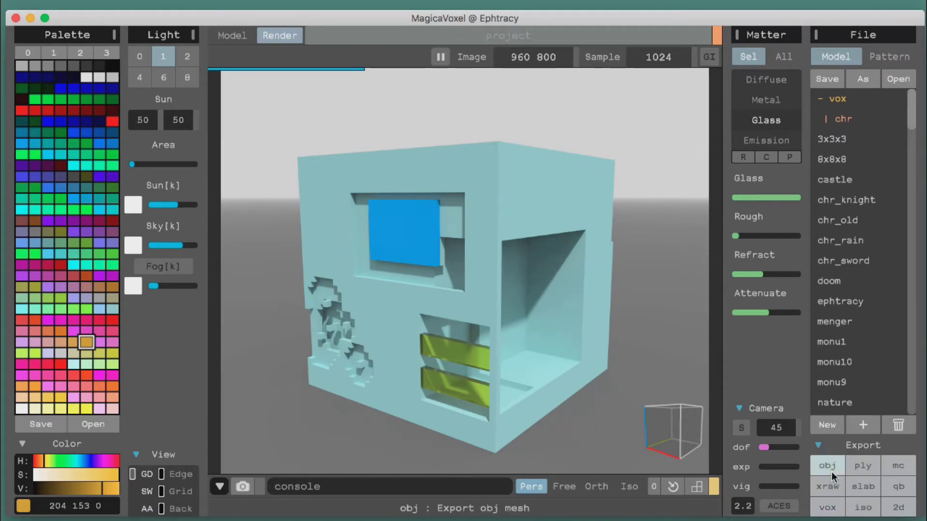
click(827, 486)
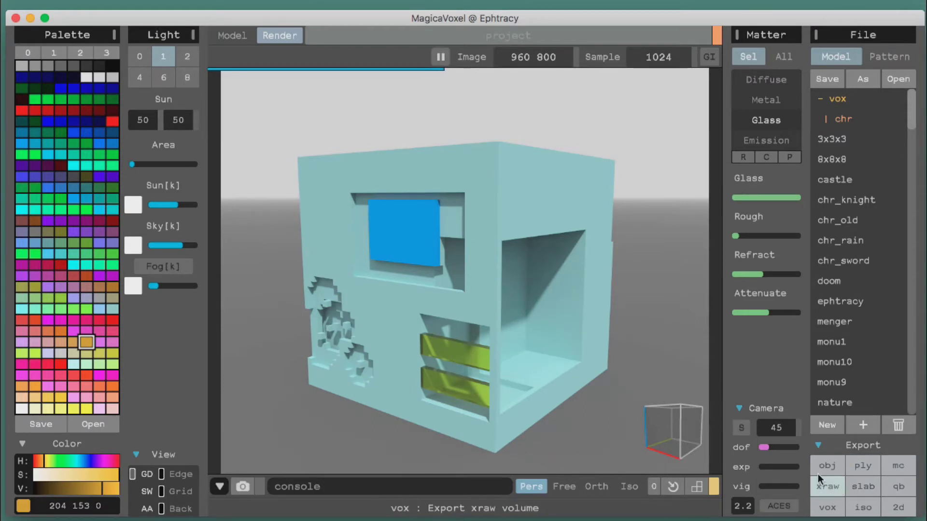
click(819, 447)
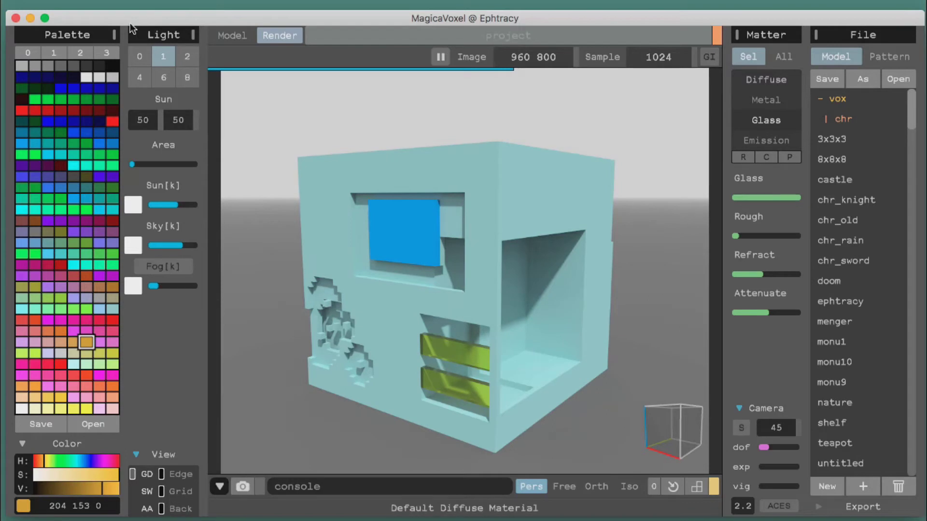
Step: Return to the model editor and inspect the castle and chr_knight sample models
click(229, 37)
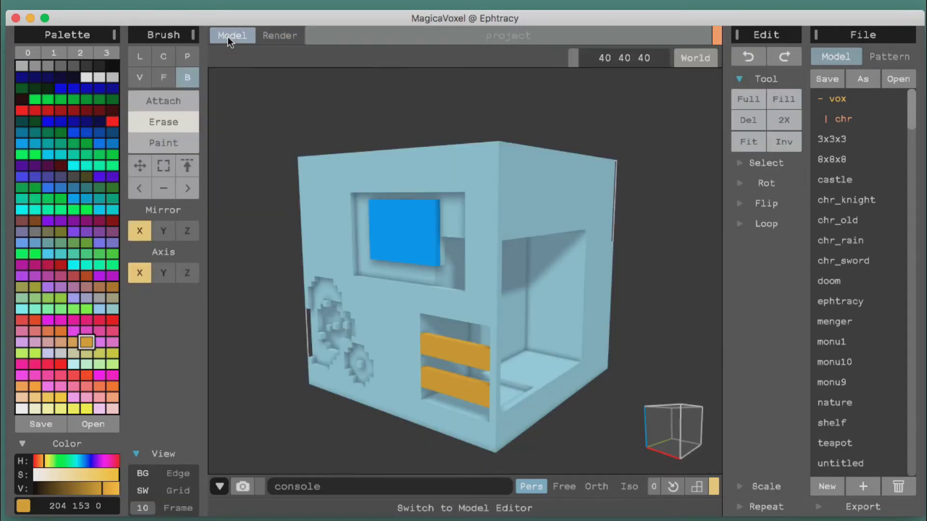
click(858, 179)
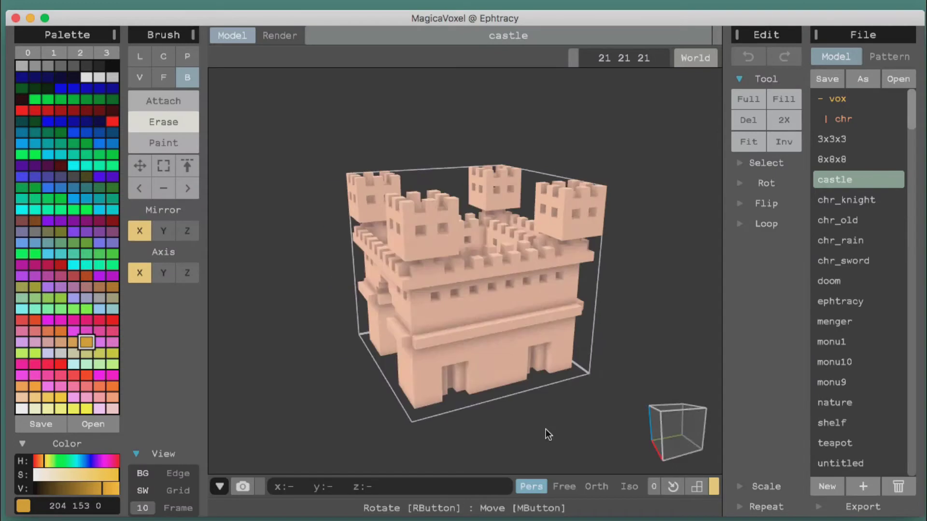
right_drag(544, 434, 643, 468)
click(832, 199)
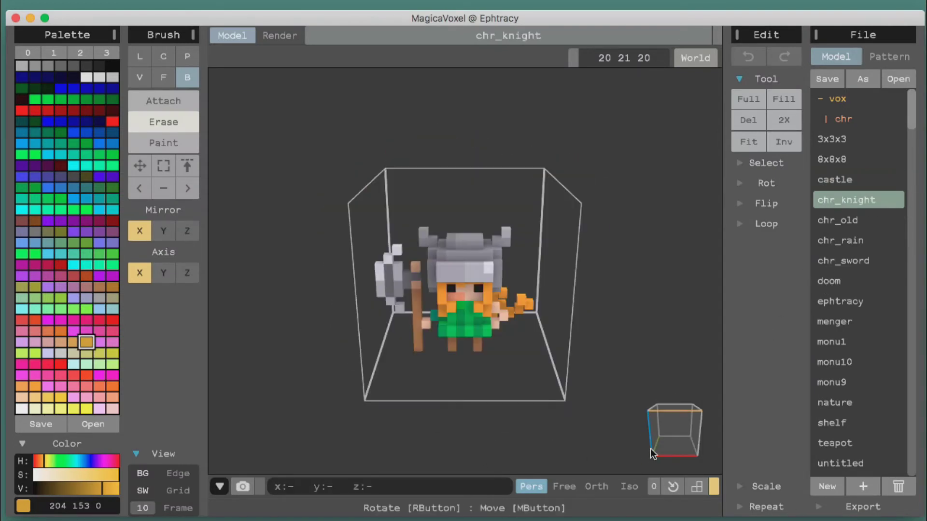
right_drag(663, 448, 685, 434)
Step: Look through the chr_old, chr_rain and chr_sword sample characters, viewing chr_sword from its shield side
click(865, 224)
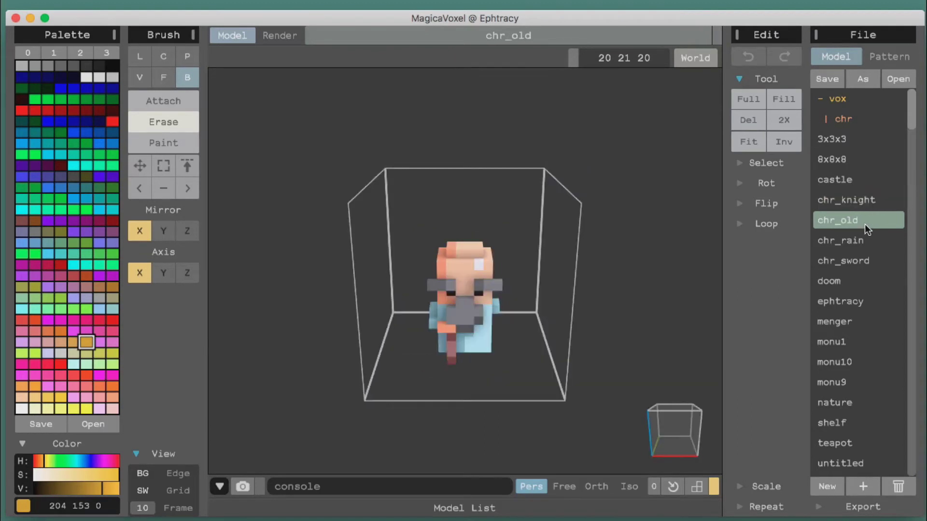
click(849, 244)
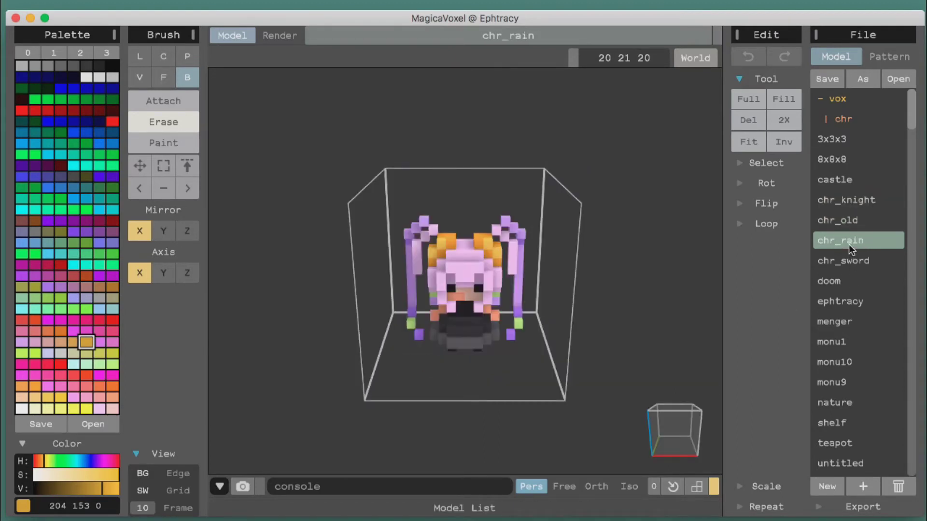
click(852, 261)
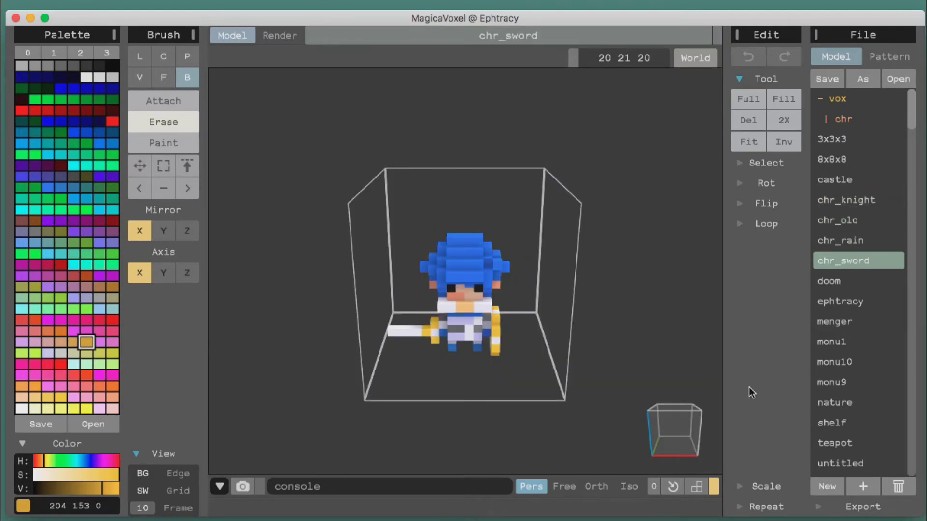
right_drag(678, 431, 534, 399)
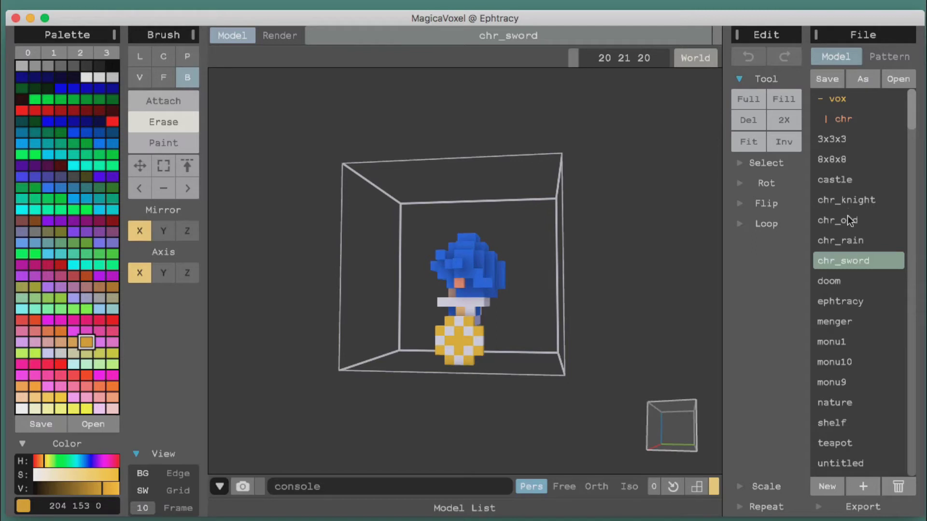
Step: Look through the doom, ephtracy and menger sample models, ending on ephtracy
click(850, 279)
click(852, 302)
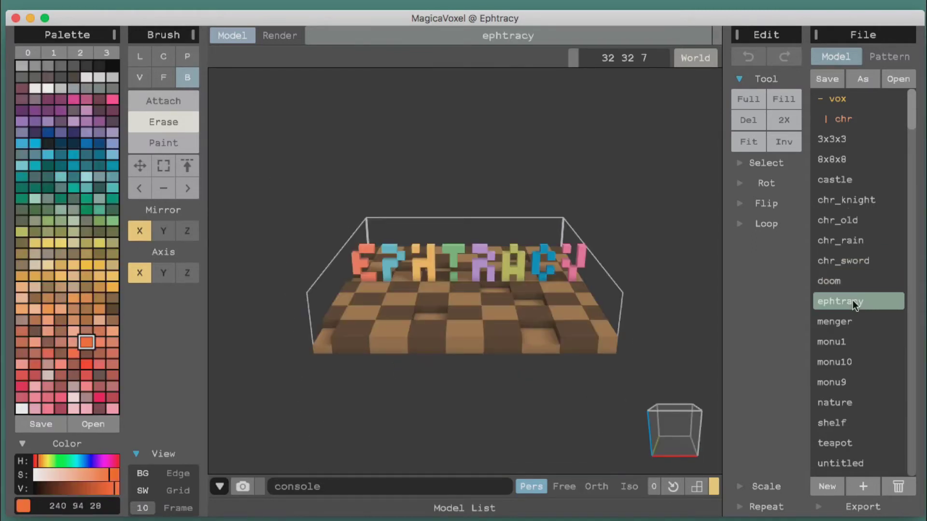
click(830, 281)
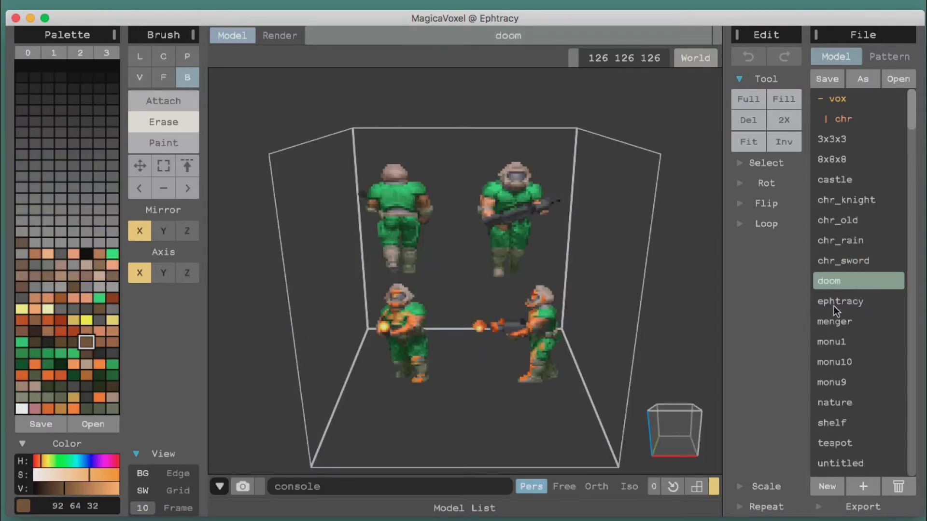
click(833, 303)
click(840, 324)
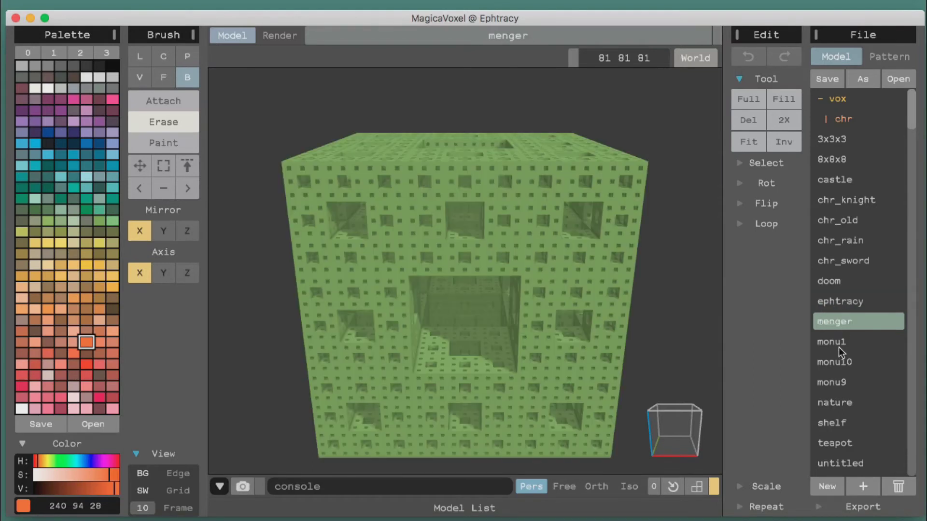
click(842, 301)
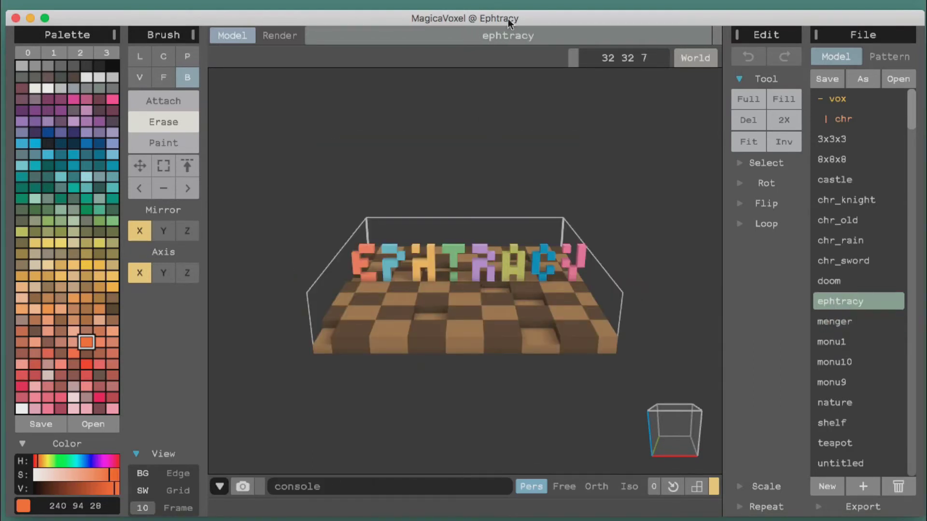
Step: Open the monu1 and monu10 sample buildings and inspect each from several sides
click(833, 343)
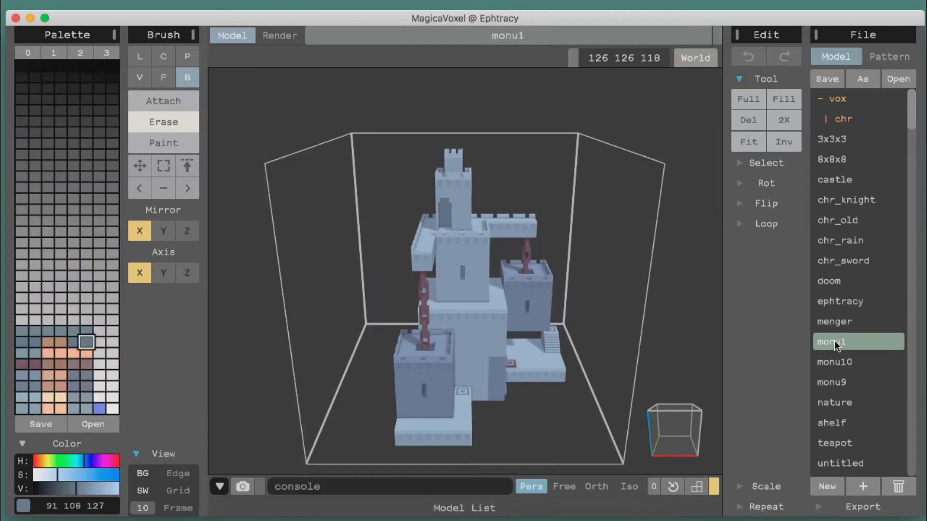
right_drag(670, 425, 502, 436)
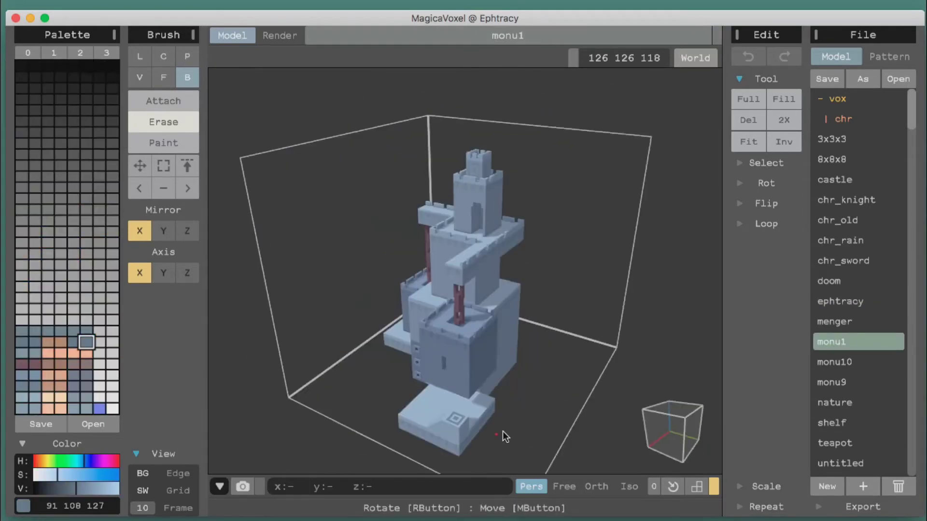
click(826, 366)
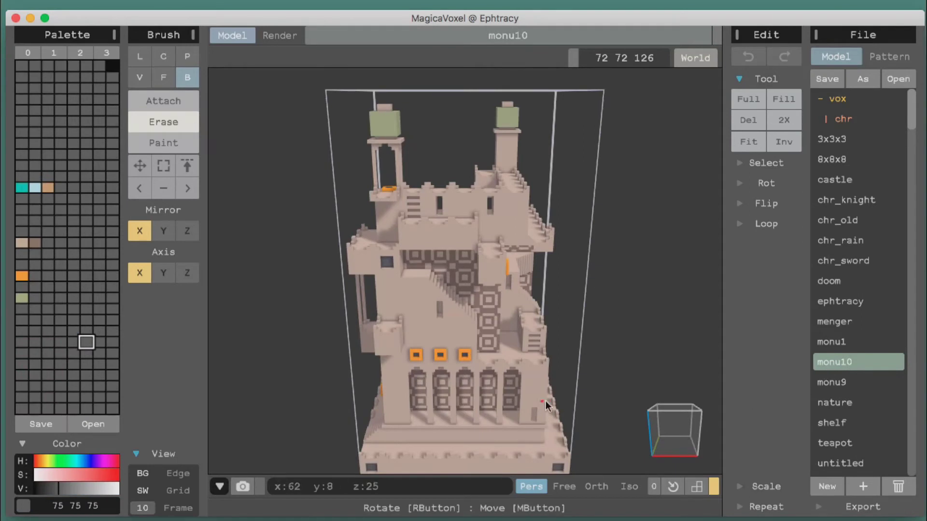
right_drag(645, 427, 300, 434)
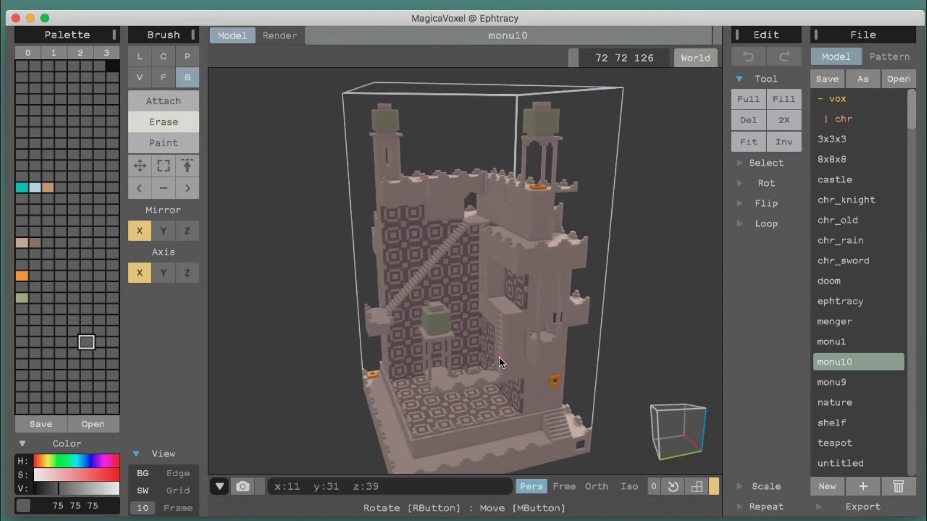
Step: Open the monu9 and nature sample models and inspect nature from a raised angle
click(846, 389)
click(845, 405)
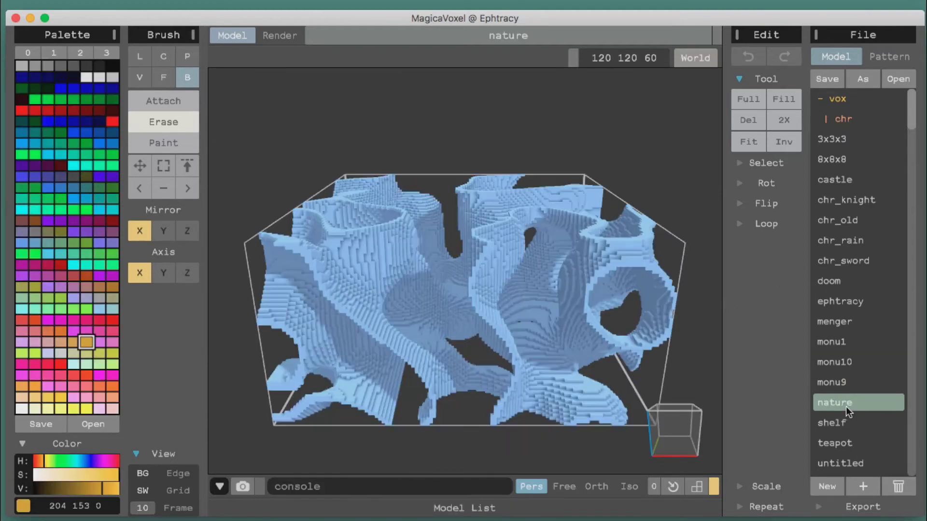
right_drag(667, 441, 552, 459)
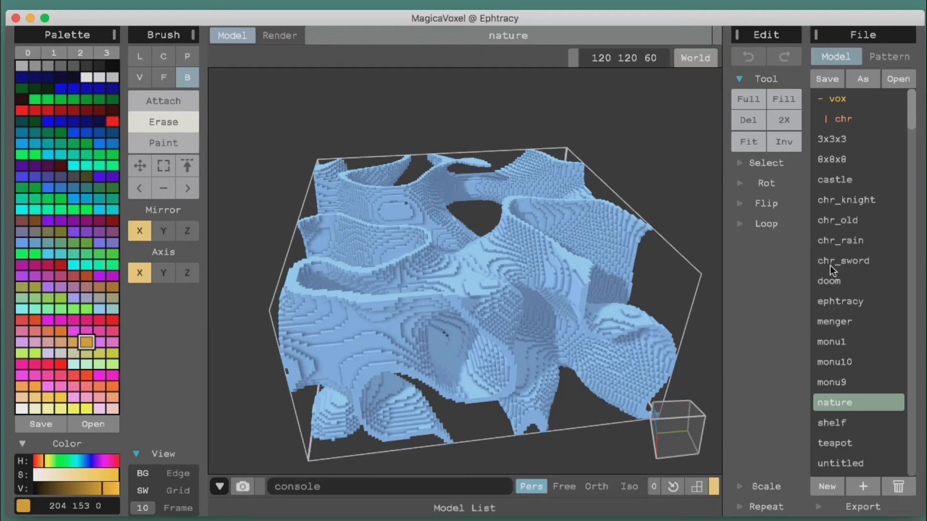
Step: Open the shelf and teapot sample models and inspect each from another side
click(825, 424)
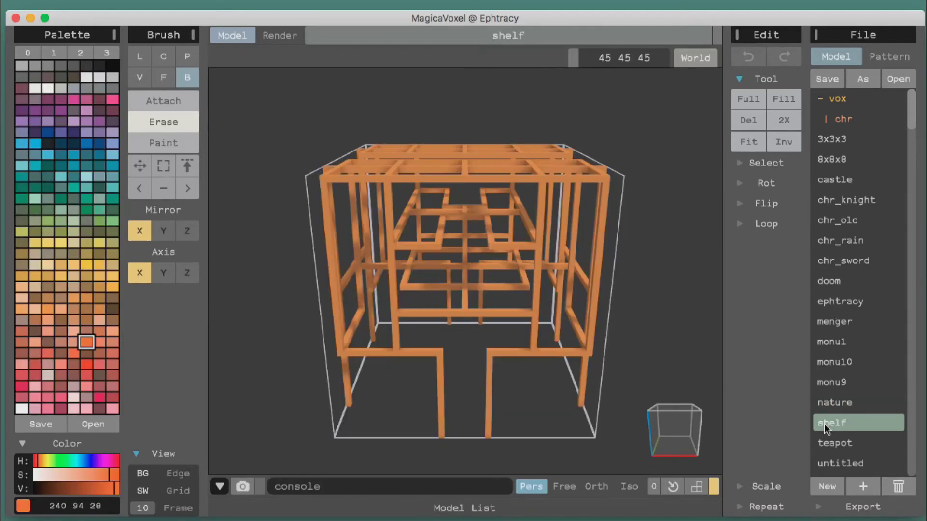
right_drag(683, 425, 529, 419)
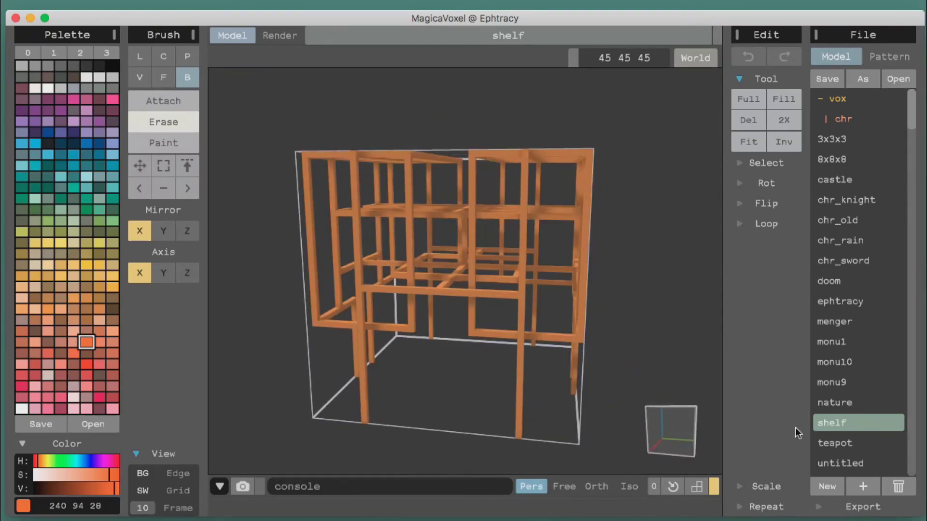
click(818, 442)
right_drag(675, 430, 488, 374)
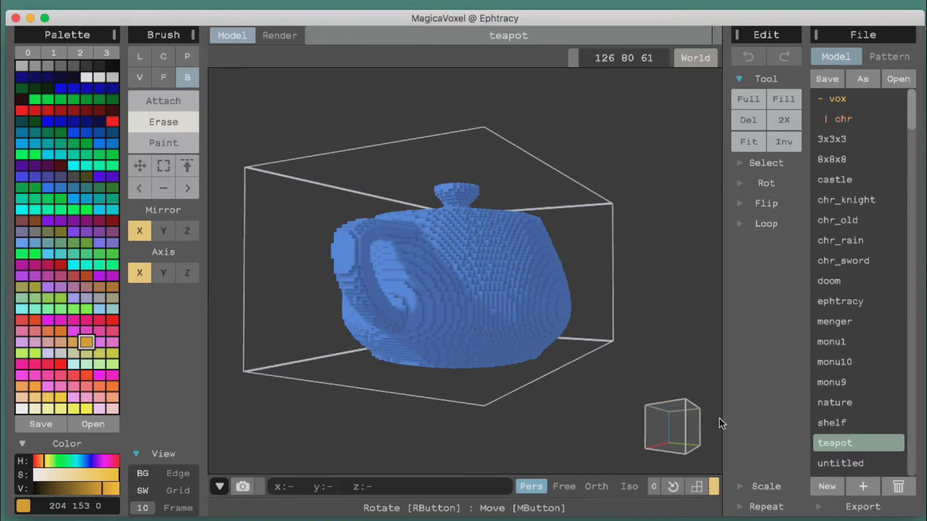
Step: Open the untitled and 3x3x3 models and inspect each from another angle
click(827, 464)
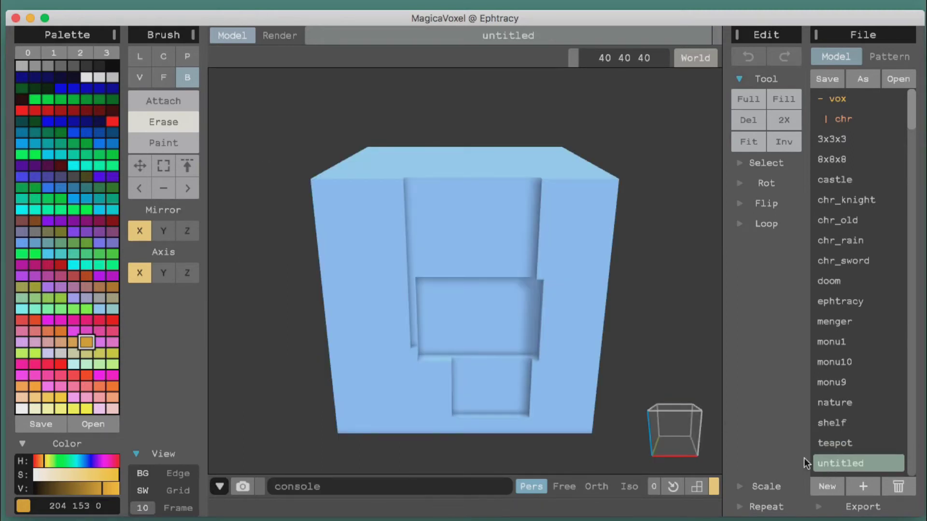
mouse_move(675, 426)
right_down()
mouse_move(623, 448)
mouse_move(586, 442)
mouse_move(783, 419)
mouse_move(666, 416)
mouse_move(671, 427)
right_up()
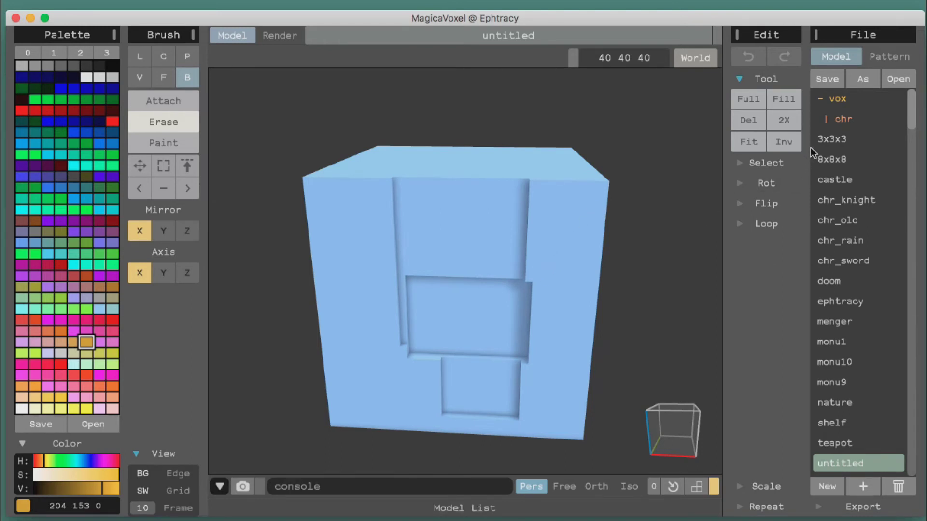
click(832, 139)
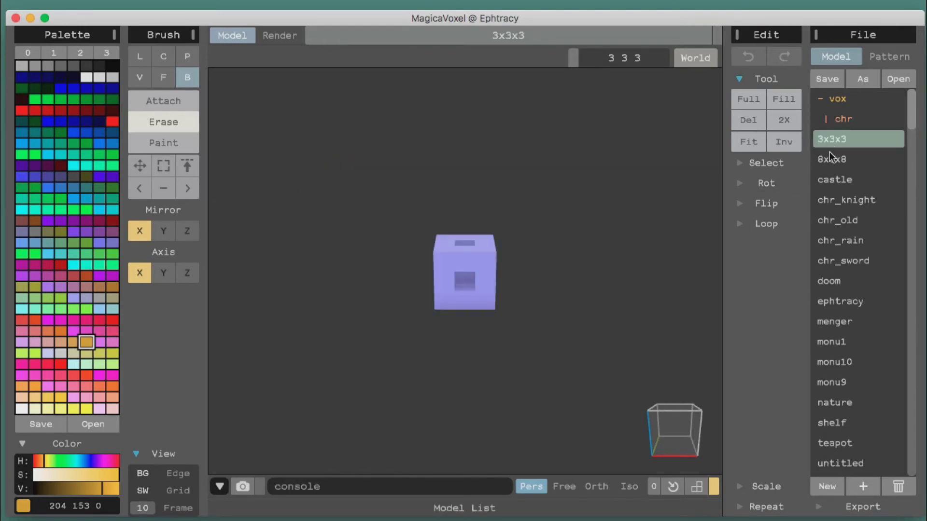
right_drag(681, 443, 384, 448)
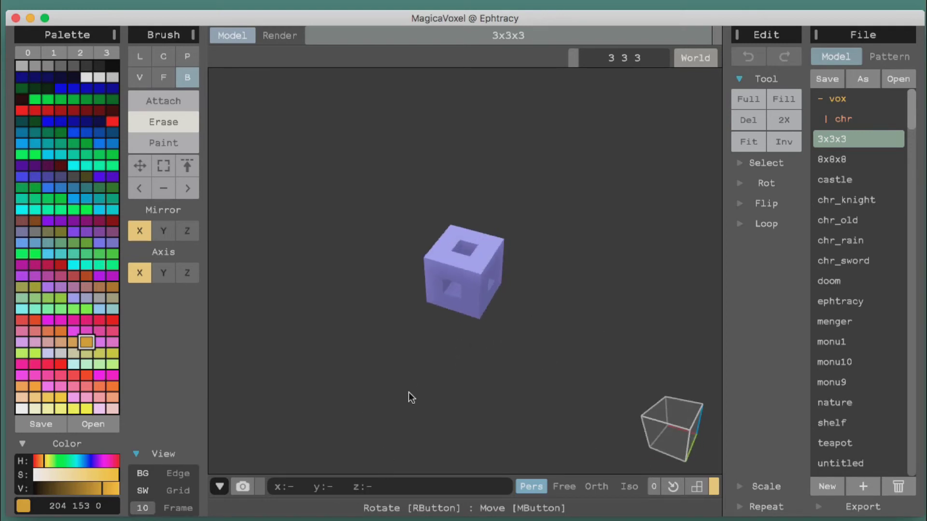
Step: Open the 8x8x8 model and look at the dialog for saving the project under another name, leaving it without saving
click(844, 156)
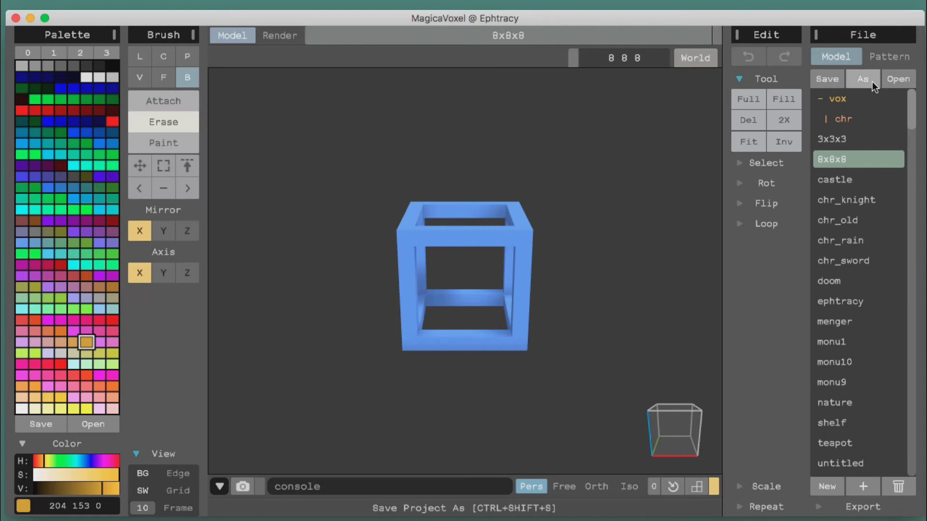
click(850, 85)
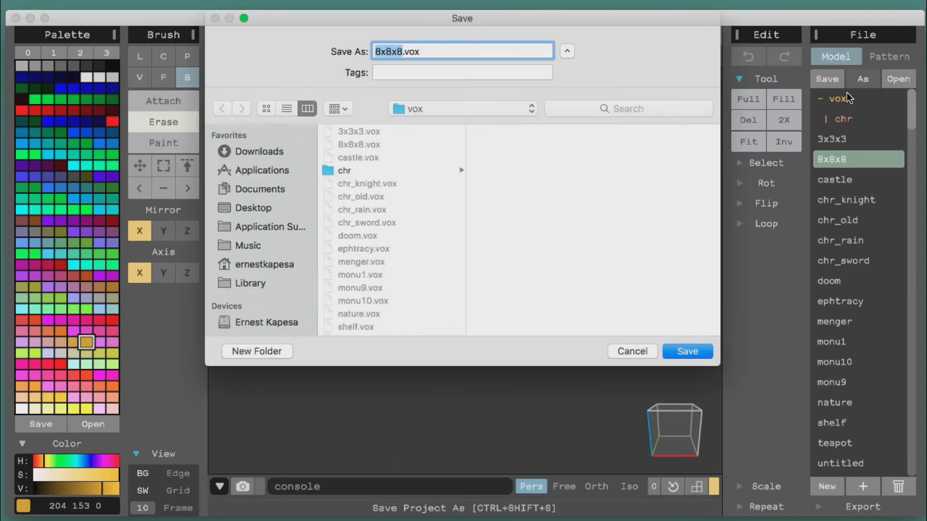
click(627, 348)
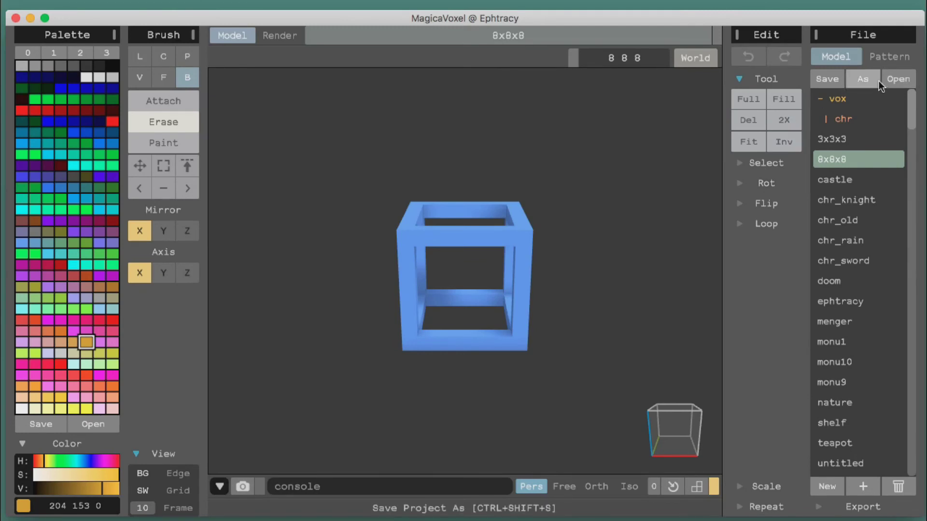
Step: Browse the pattern brush models, bring up the solid 40×40×40 project cube, and select nature as the pattern
click(883, 58)
click(836, 193)
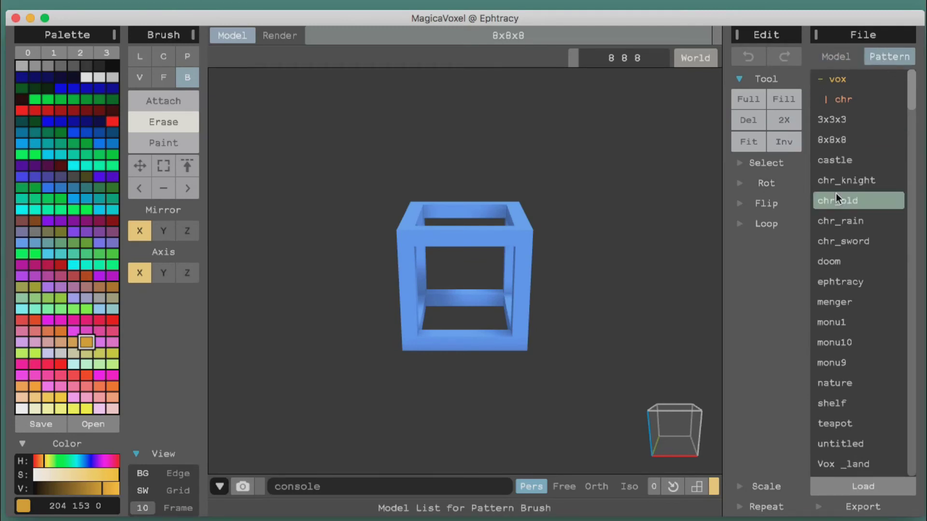
click(842, 228)
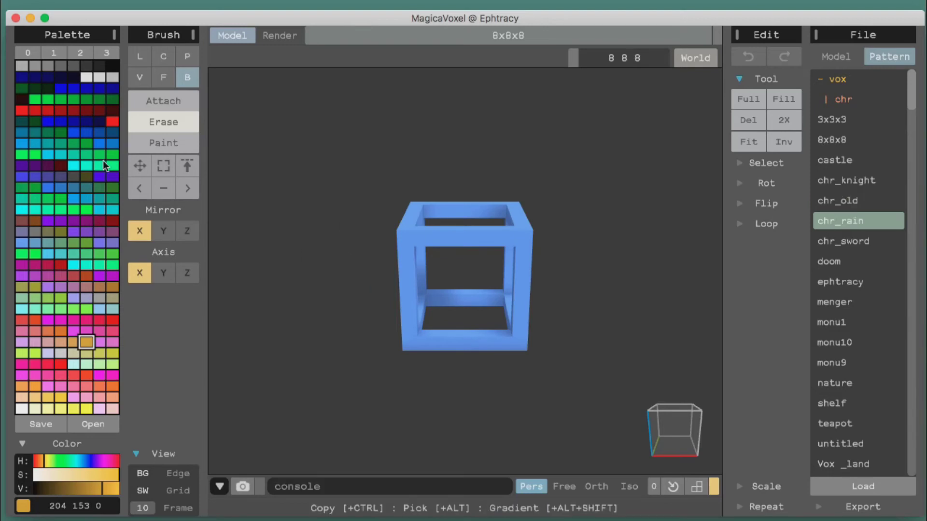
click(204, 44)
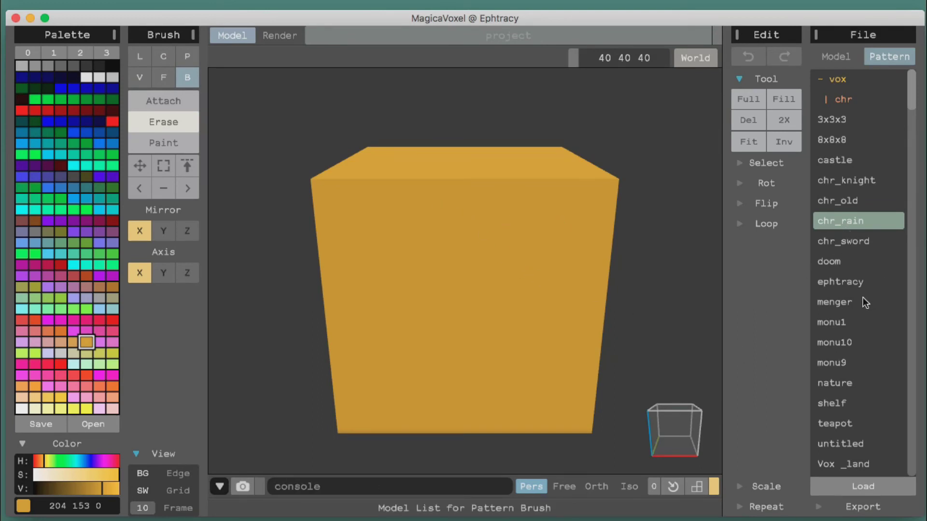
click(842, 385)
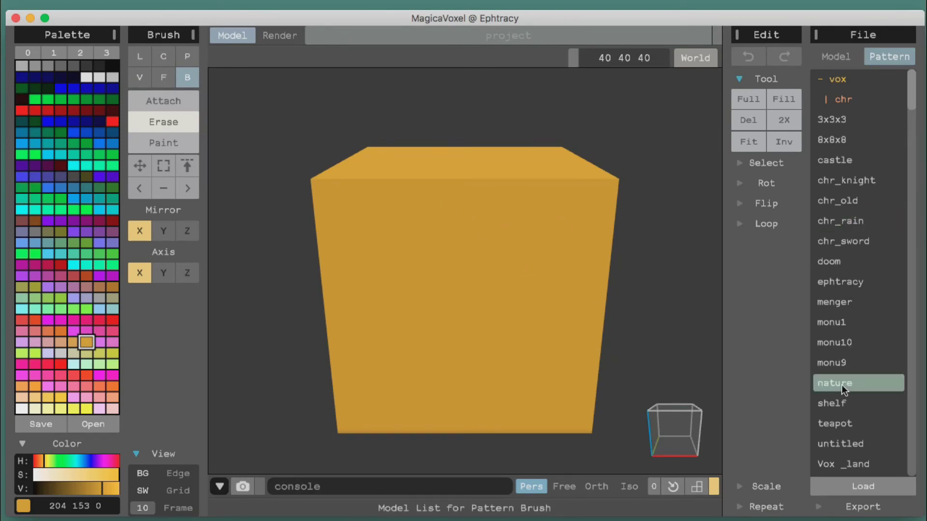
Step: Box-erase a band across the cube's front with X mirror and X axis on, and two overlapping rectangles with both off
mouse_move(344, 246)
mouse_down()
mouse_move(393, 294)
mouse_move(393, 351)
mouse_up()
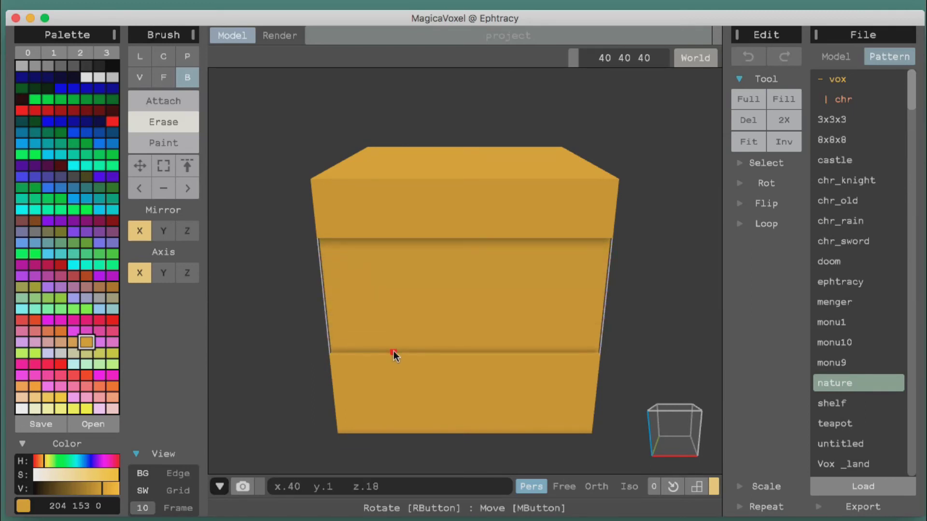
click(138, 232)
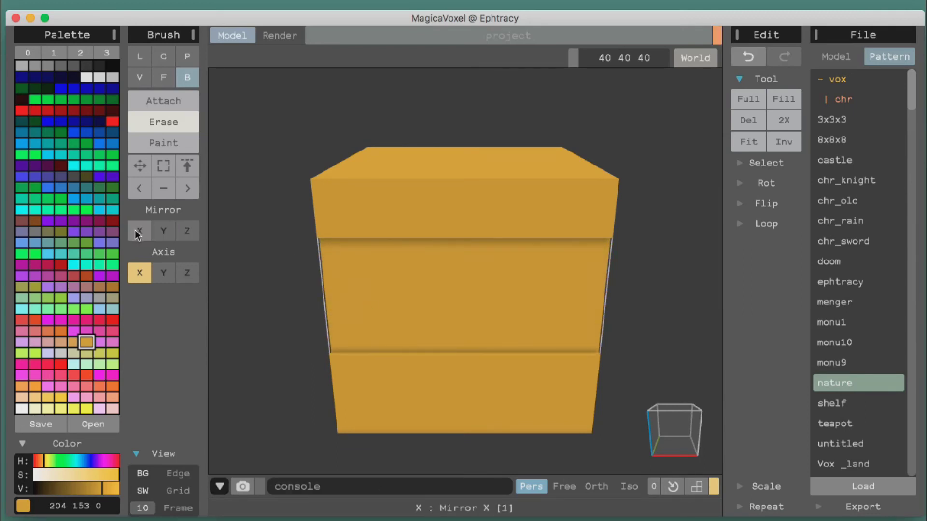
click(139, 273)
mouse_move(416, 265)
mouse_down()
mouse_move(425, 296)
mouse_move(504, 333)
mouse_up()
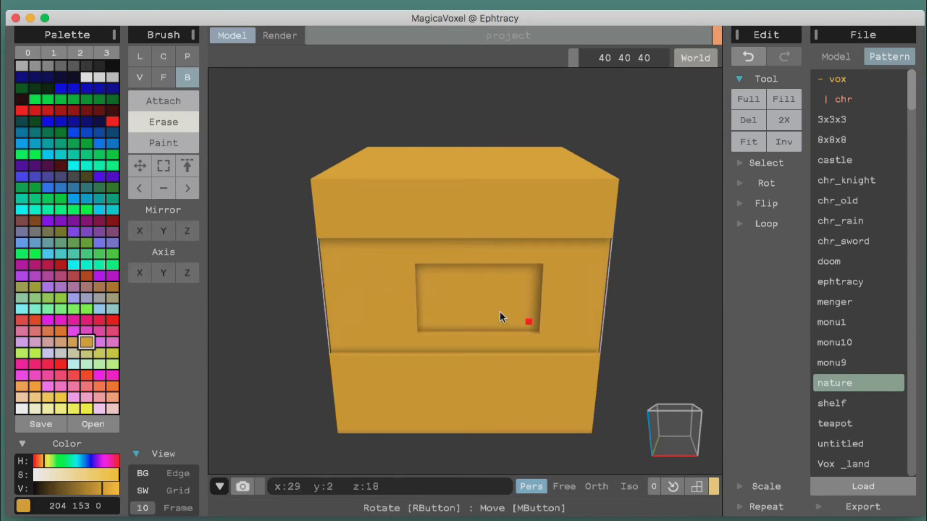
mouse_move(462, 209)
mouse_down()
mouse_move(520, 254)
mouse_move(540, 302)
mouse_up()
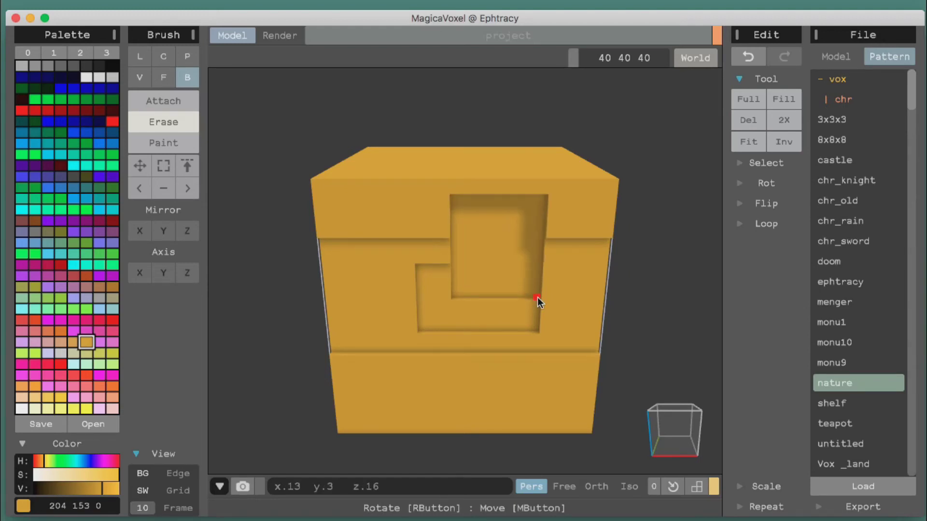
Step: Switch to the Center brush and erase two areas on the cube's front face
click(159, 63)
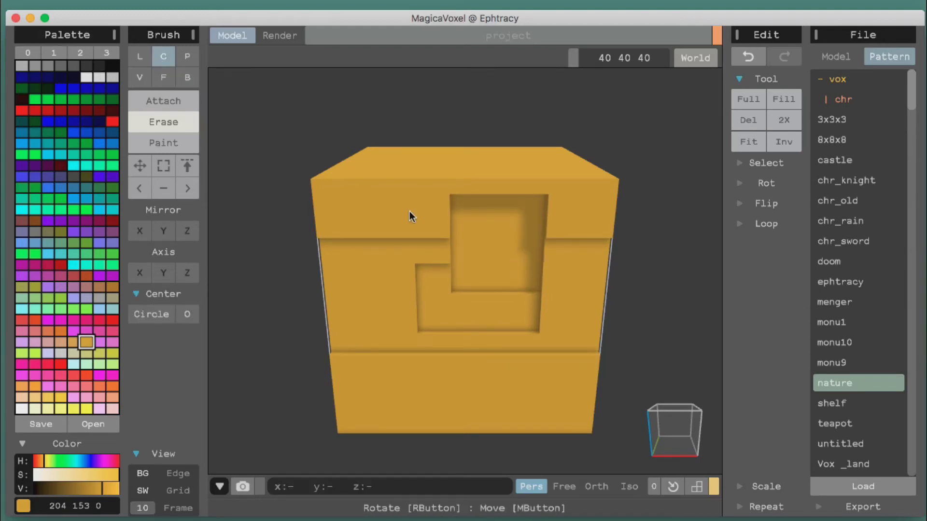
mouse_move(496, 243)
mouse_down()
mouse_move(489, 232)
mouse_move(431, 251)
mouse_move(465, 262)
mouse_up()
mouse_move(369, 276)
mouse_down()
mouse_move(439, 310)
mouse_move(432, 300)
mouse_move(448, 329)
mouse_move(485, 320)
mouse_up()
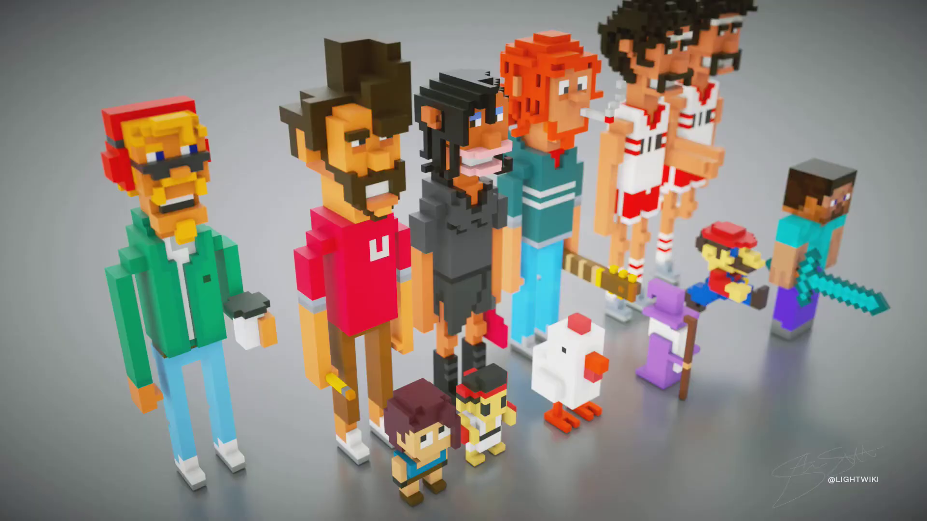